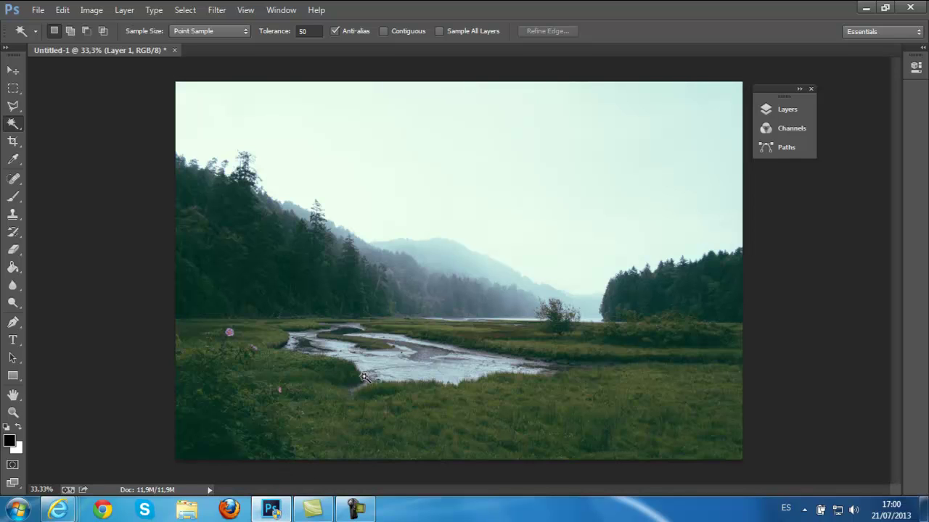
key(ctrl+plus)
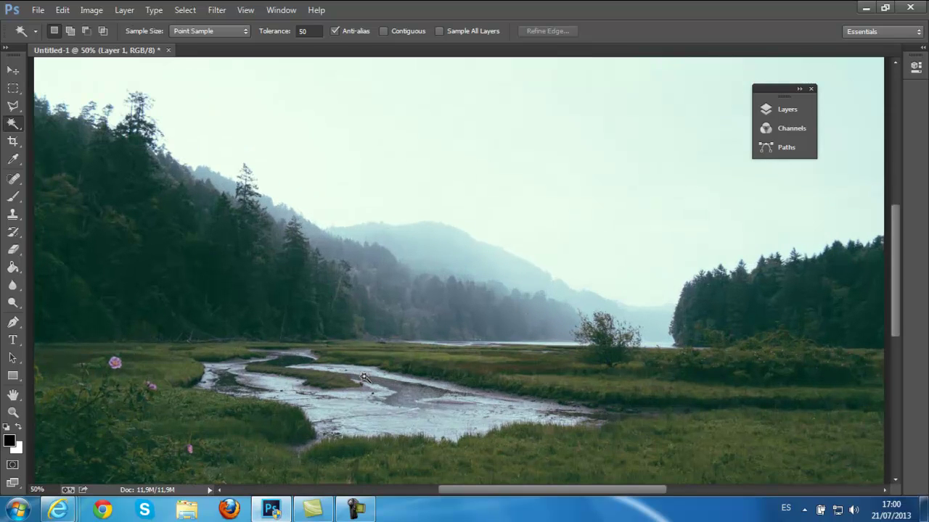
key(ctrl+plus)
key(ctrl+plus)
key(ctrl+minus)
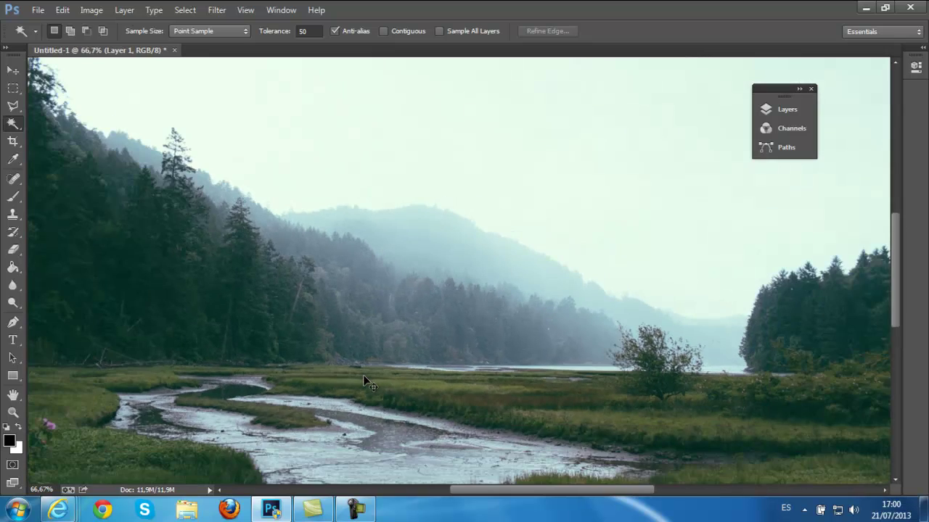
key(ctrl+minus)
key(ctrl+minus)
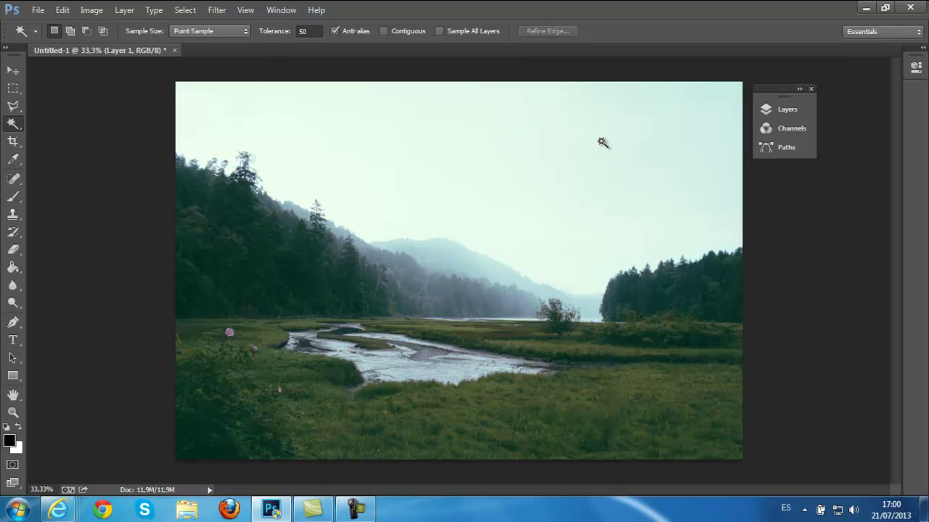
Step: Merge Layer 1 and the Background layer into a single Background layer
click(787, 111)
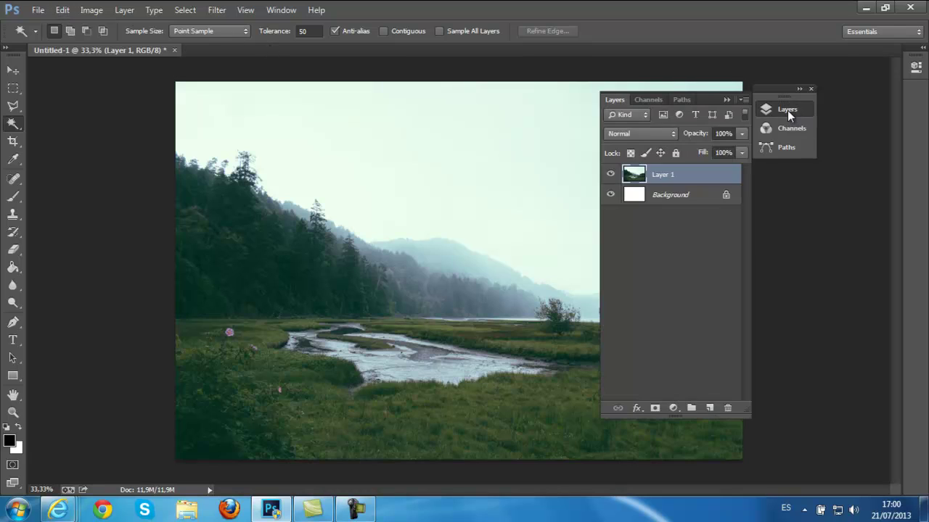
shift+click(669, 198)
key(ctrl+e)
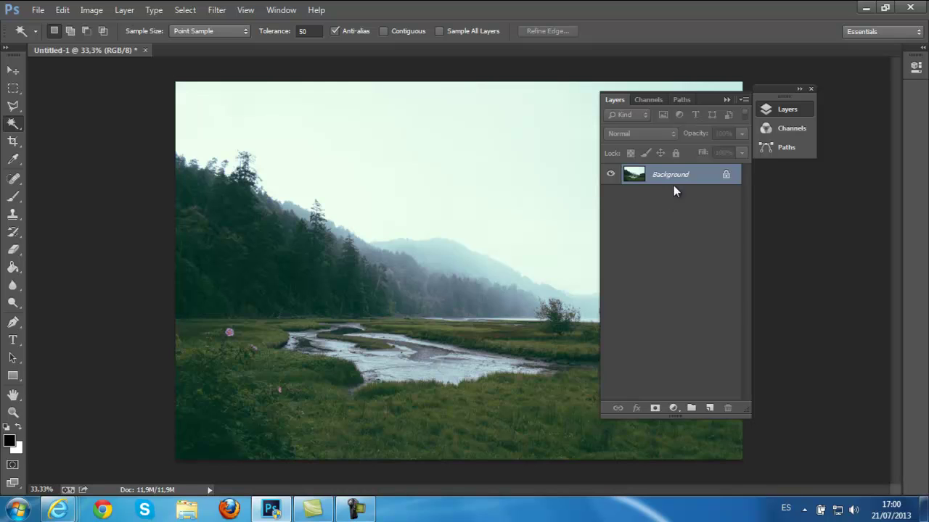
Step: Duplicate the Background layer as "Background copy" and move the layers list clear of the image
right_click(678, 175)
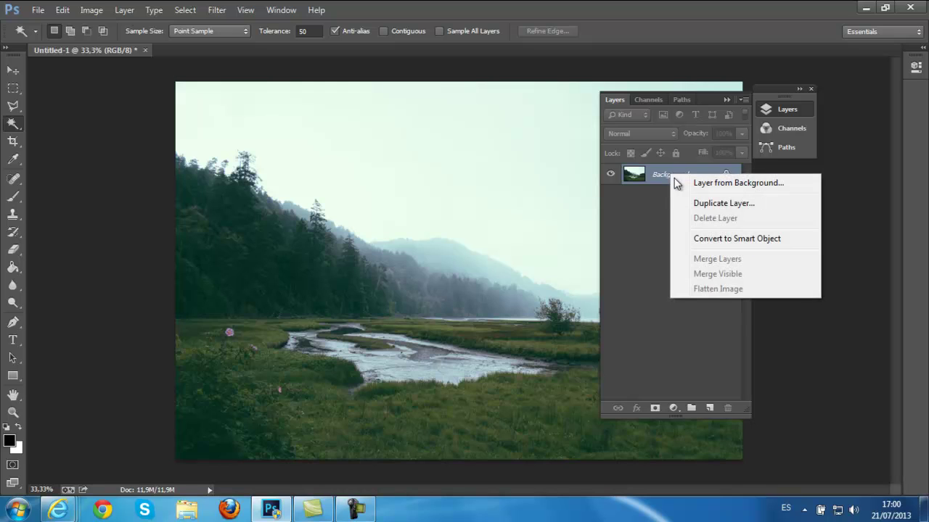
click(720, 204)
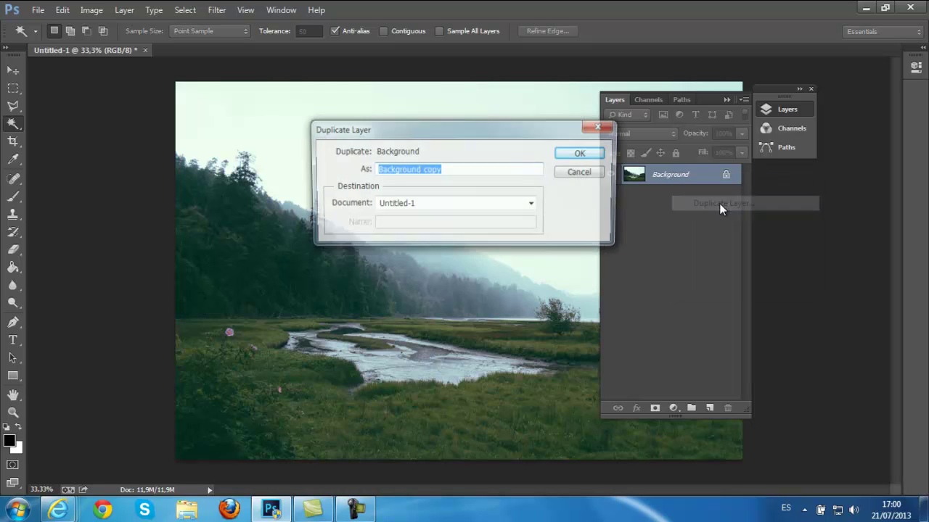
click(579, 153)
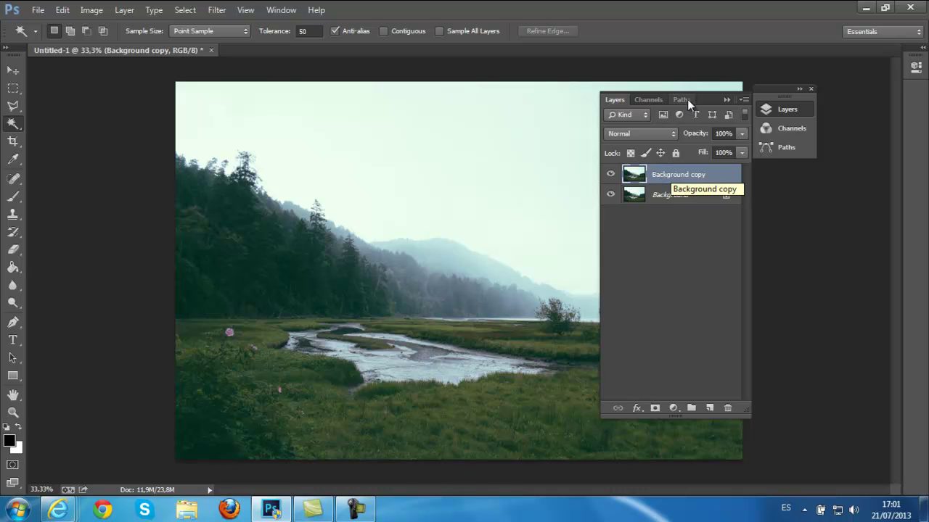
drag(707, 102, 856, 104)
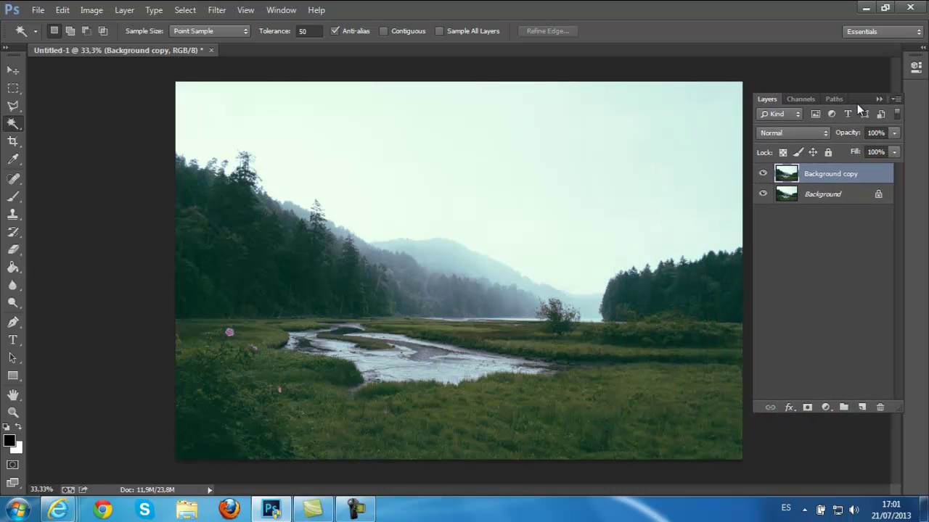
Step: Open the Camera Raw Filter on Background copy and set Exposure to +0,10, Contrast to +48 and Highlights to +41
click(13, 70)
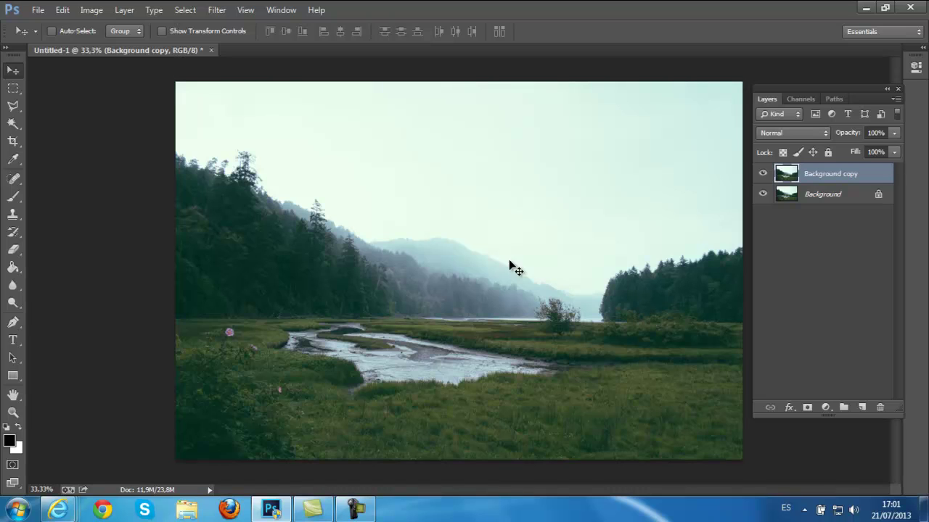
click(217, 11)
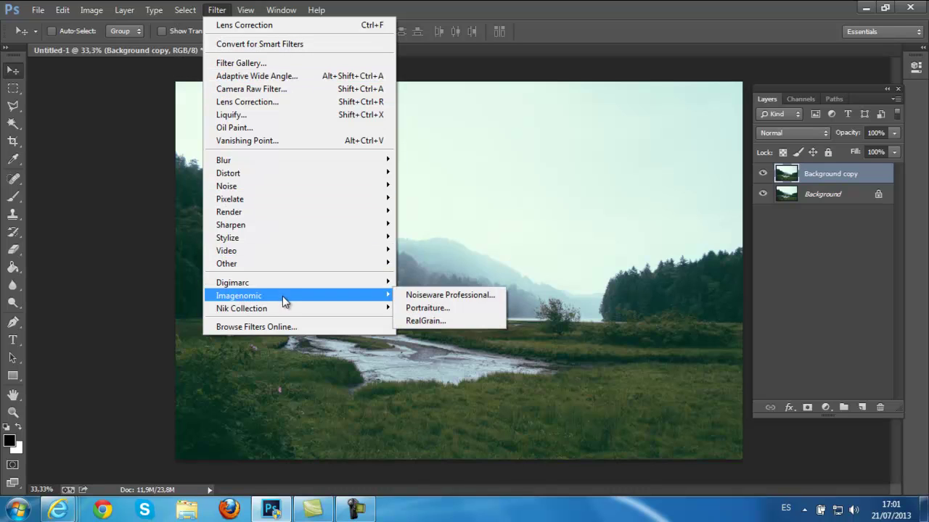
mouse_move(330, 312)
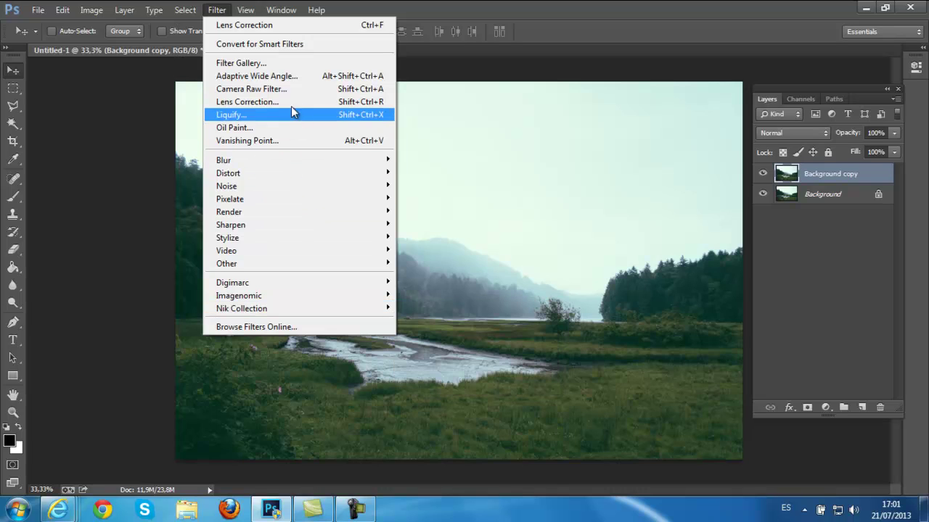
click(233, 90)
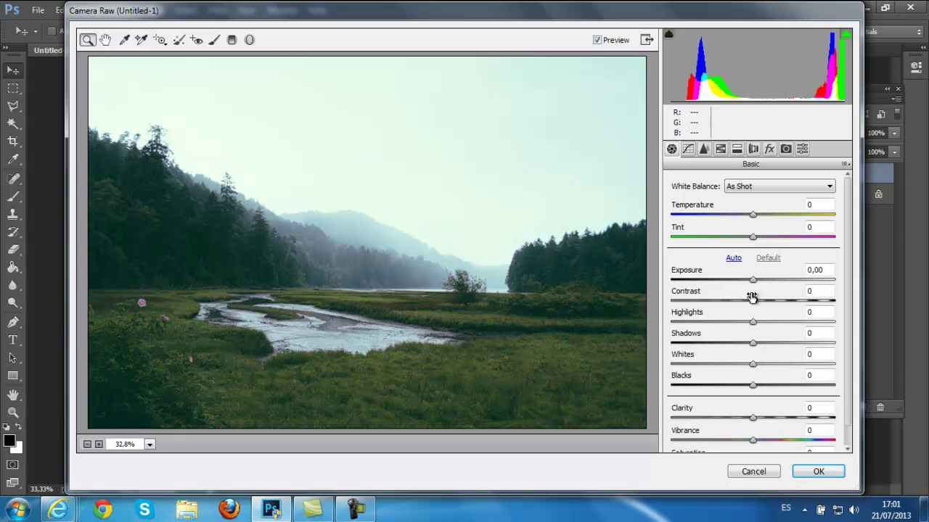
drag(752, 286, 788, 330)
Step: Set Clarity to +100, Vibrance to +59 and Saturation to +37, and apply the Camera Raw adjustments to Background copy
scroll(742, 408, down, 1)
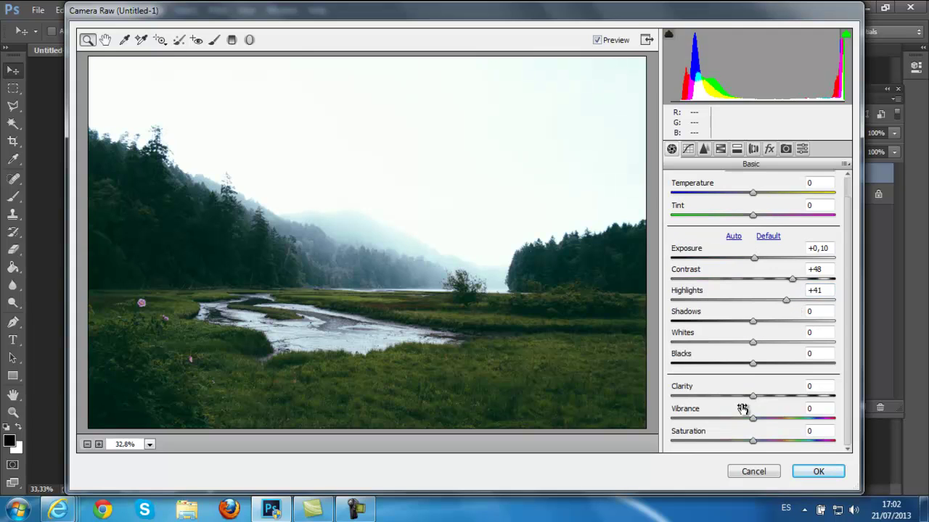
drag(757, 399, 871, 406)
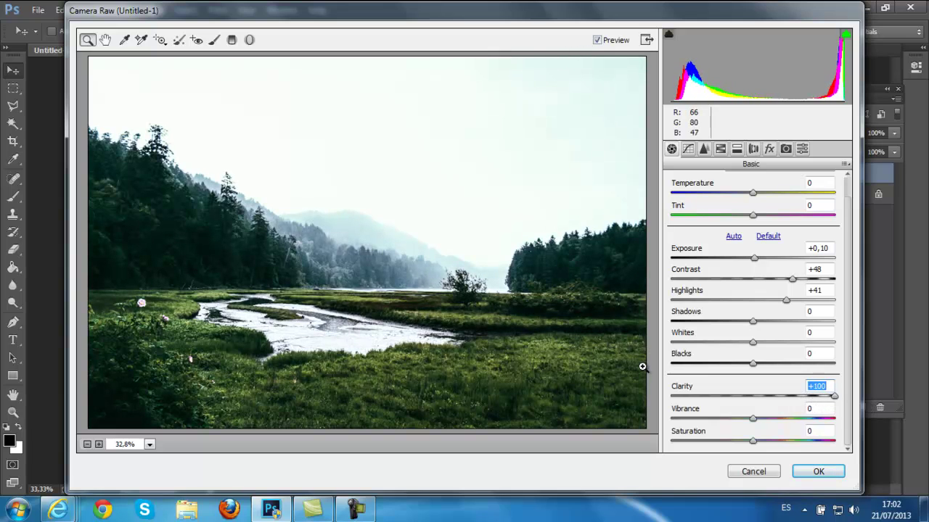
drag(754, 426, 803, 426)
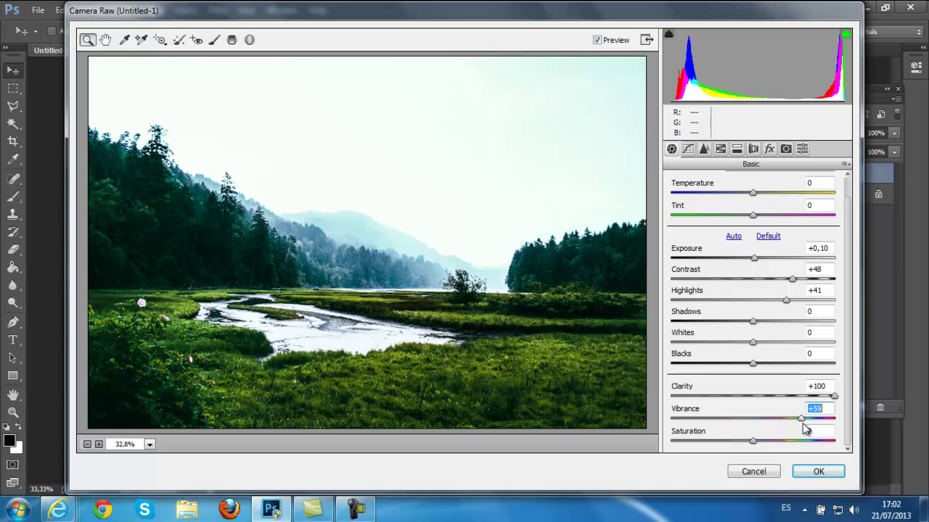
drag(753, 446, 783, 444)
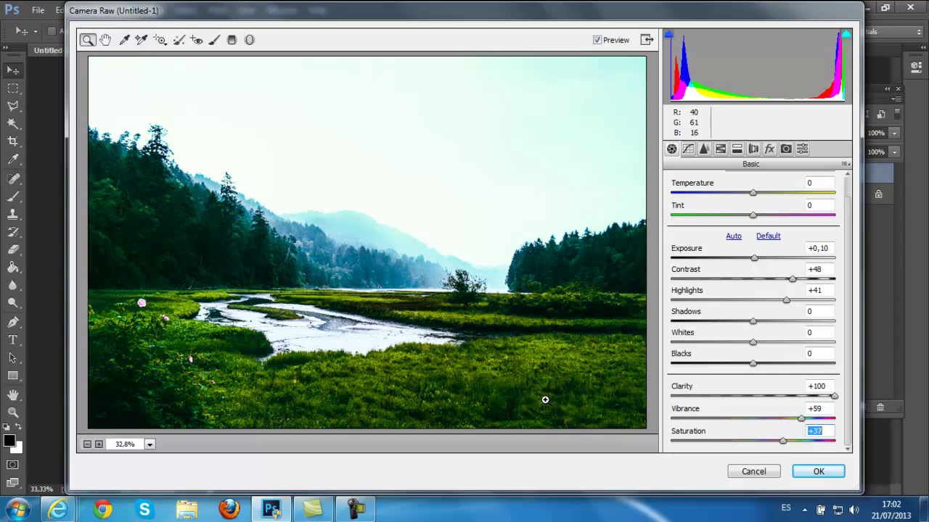
click(817, 473)
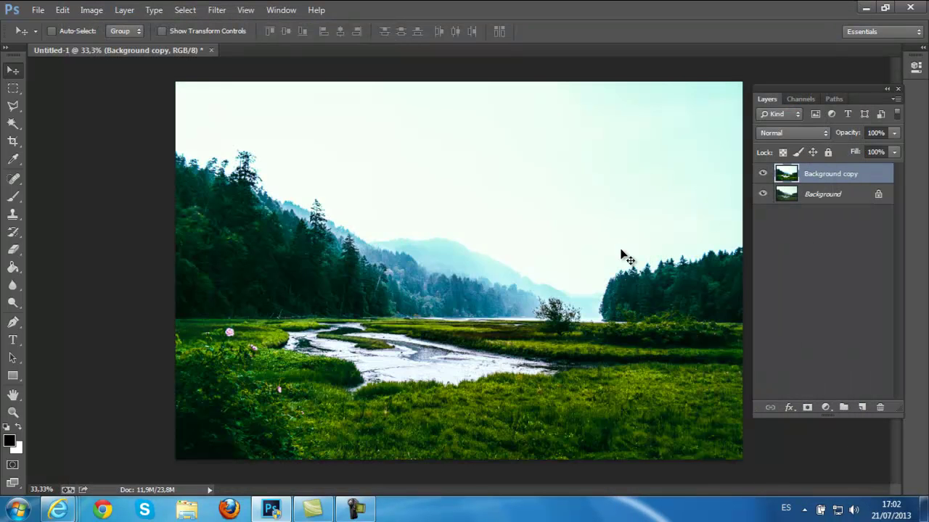
Step: Try the Multiply blend mode on Background copy and toggle the layer's visibility to compare it with the original
click(764, 174)
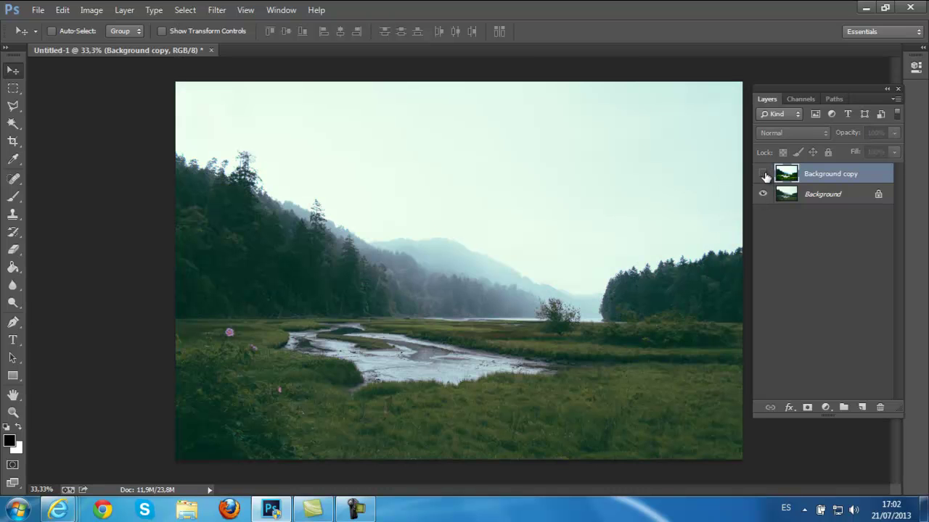
click(764, 174)
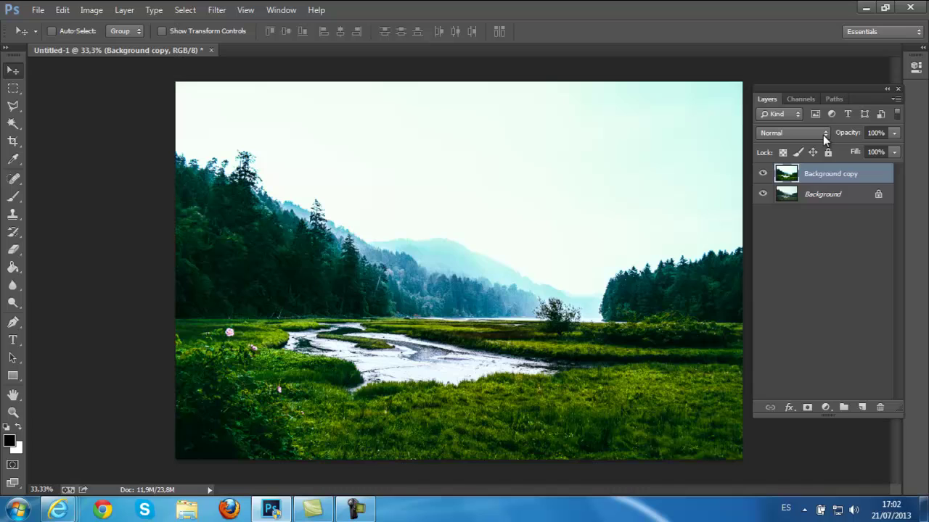
click(826, 134)
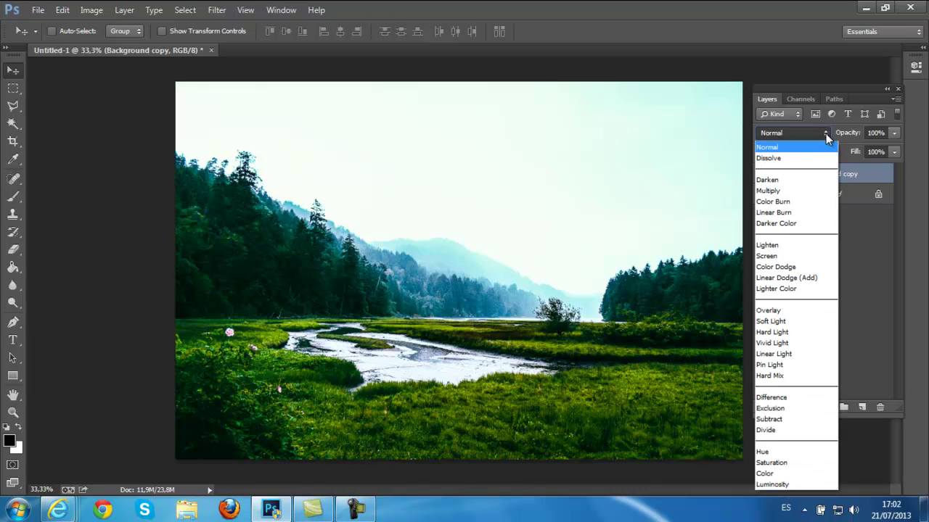
click(770, 190)
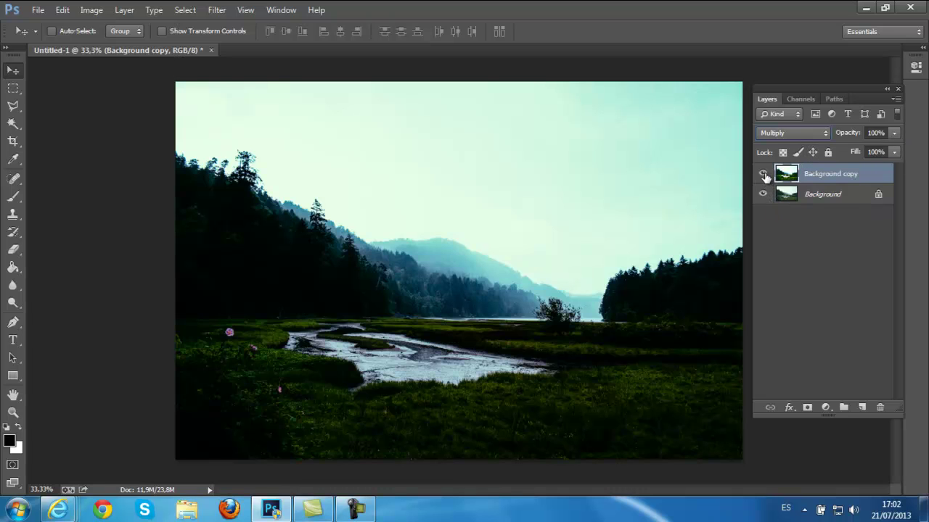
click(763, 174)
click(762, 174)
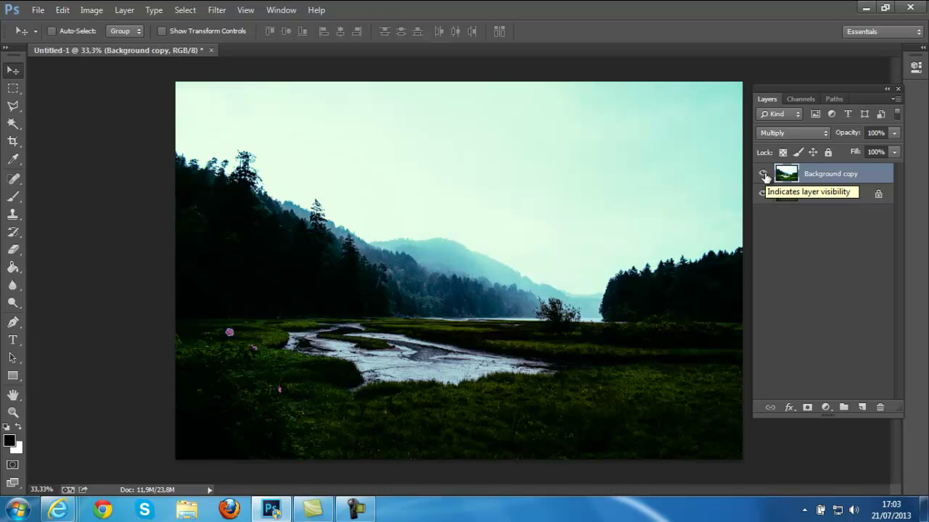
Step: Restore the Normal blend mode on Background copy and undo the Camera Raw adjustments
key(shift+alt+n)
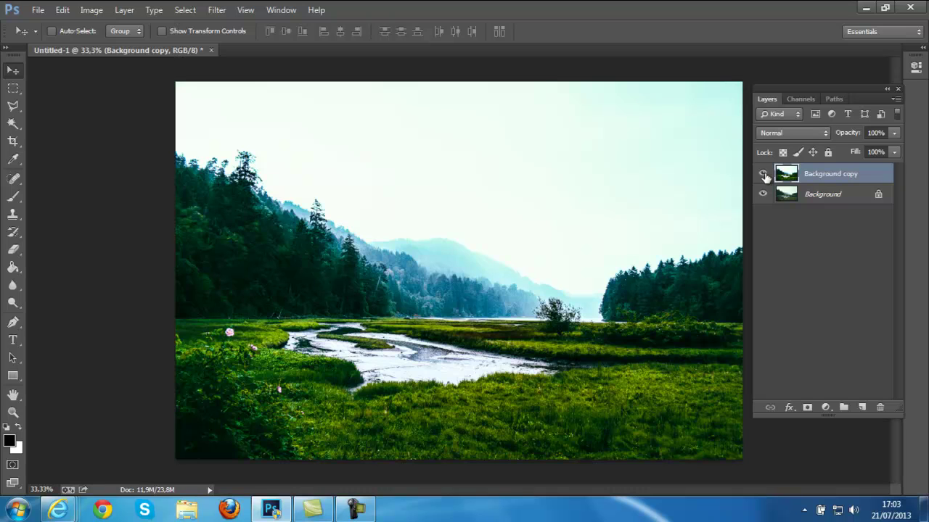
click(763, 175)
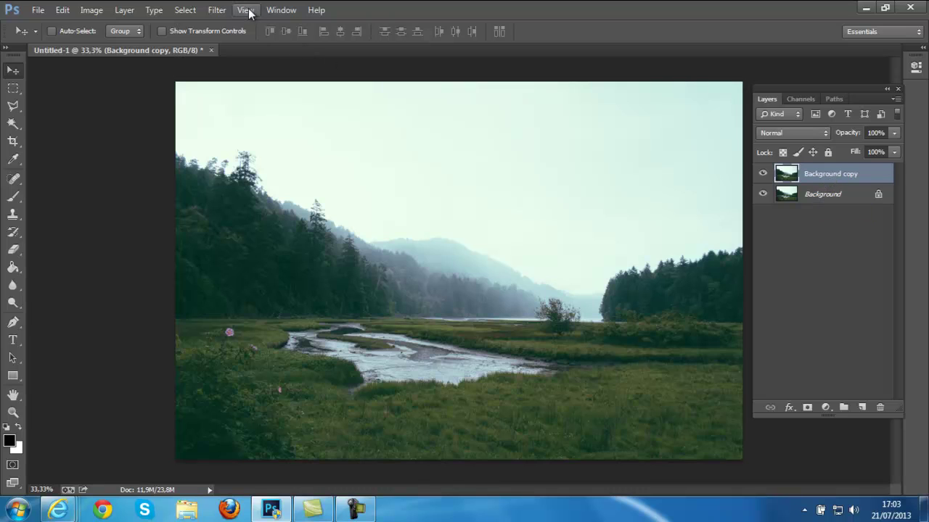
Step: Open the HDR Efex Pro 2 filter on Background copy and apply the landscape preset "25 - Soft"
click(220, 9)
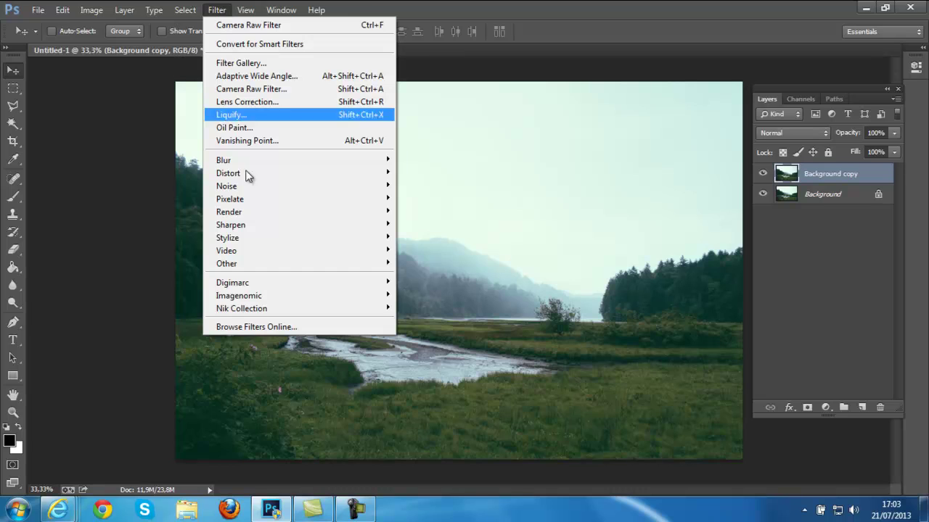
mouse_move(365, 312)
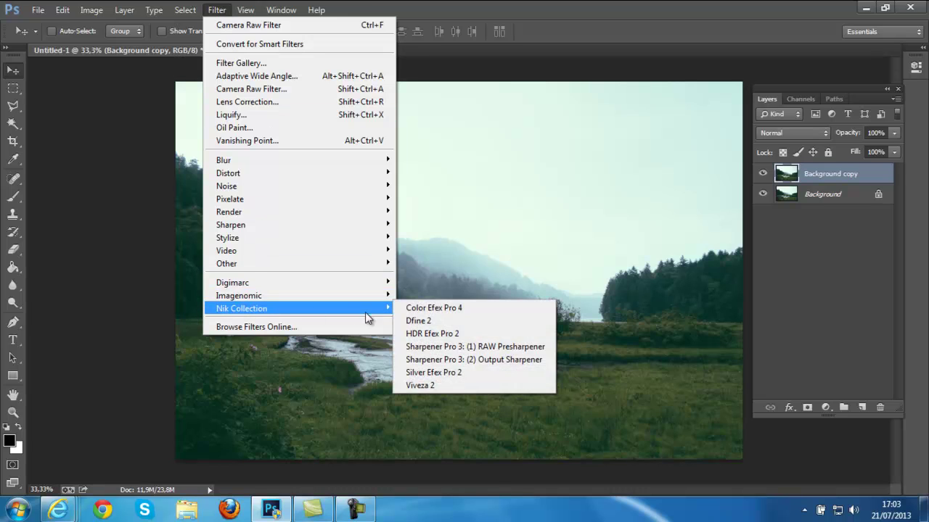
click(435, 335)
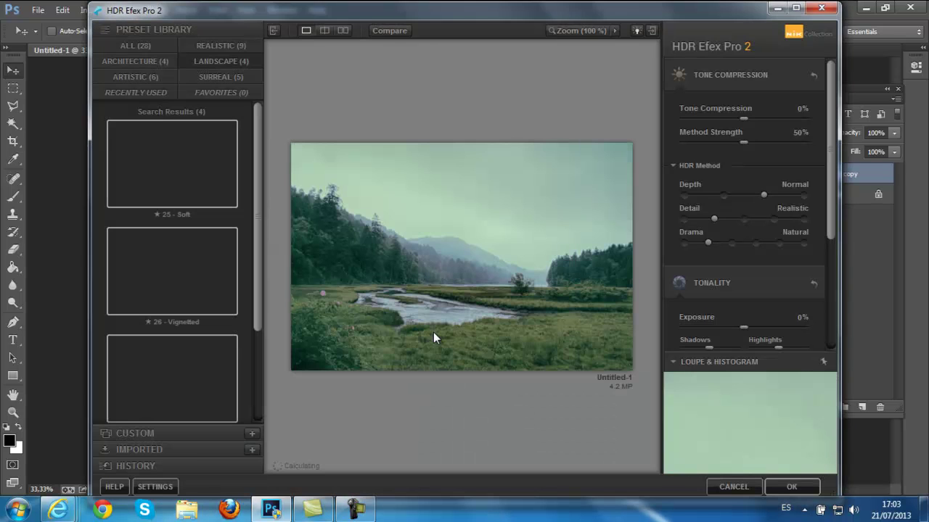
click(175, 171)
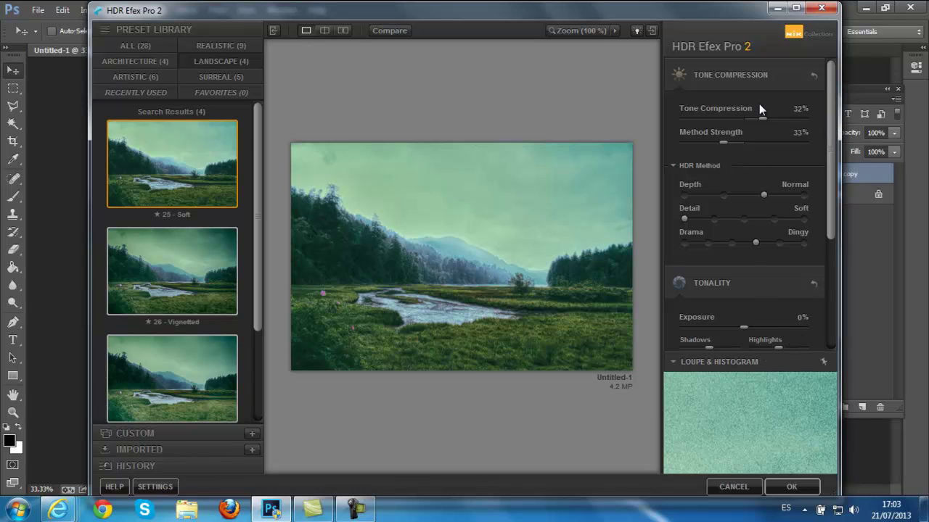
Step: Set Tone Compression to -40%, Method Strength to 82%, Drama to Sharp and Detail to Accentuated
drag(758, 118, 781, 143)
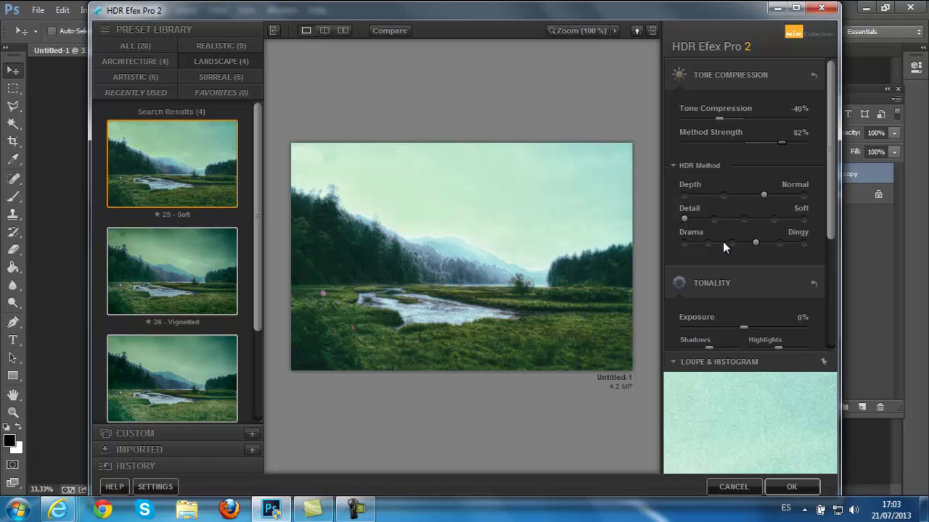
click(779, 244)
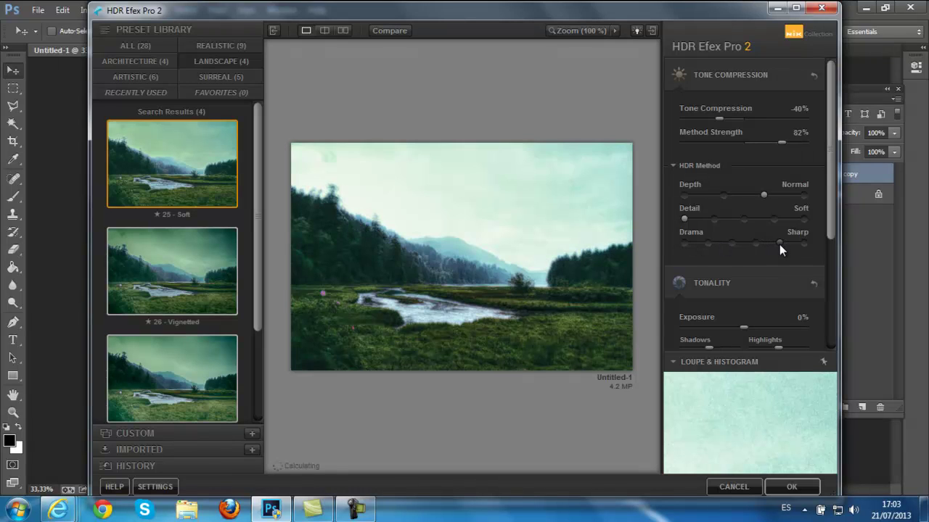
click(755, 243)
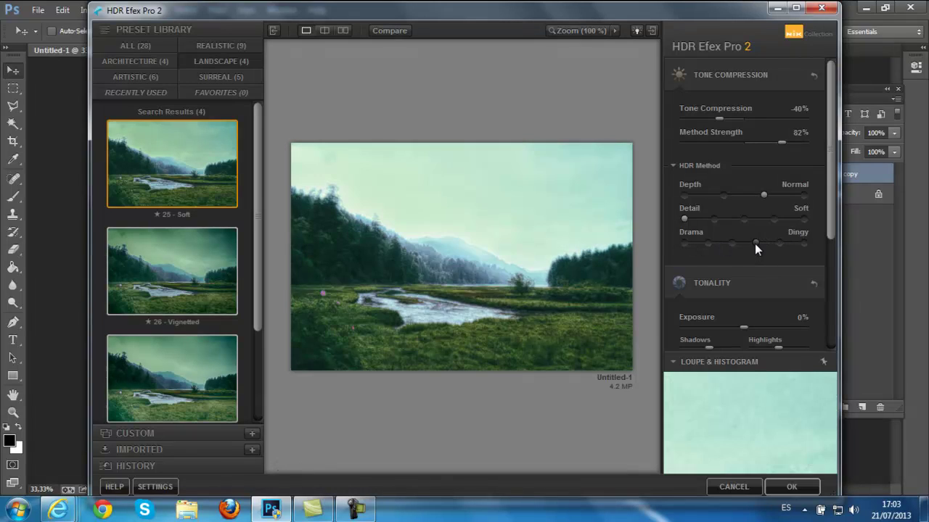
click(783, 244)
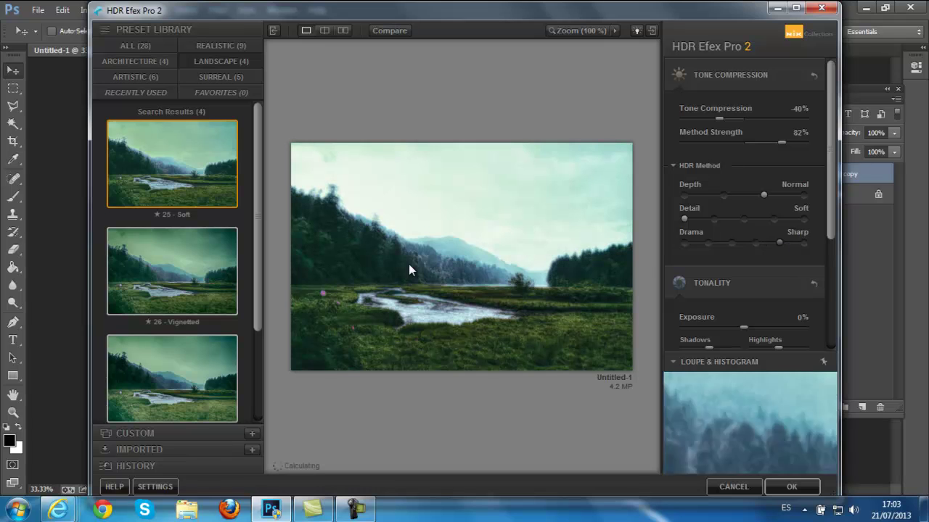
click(714, 219)
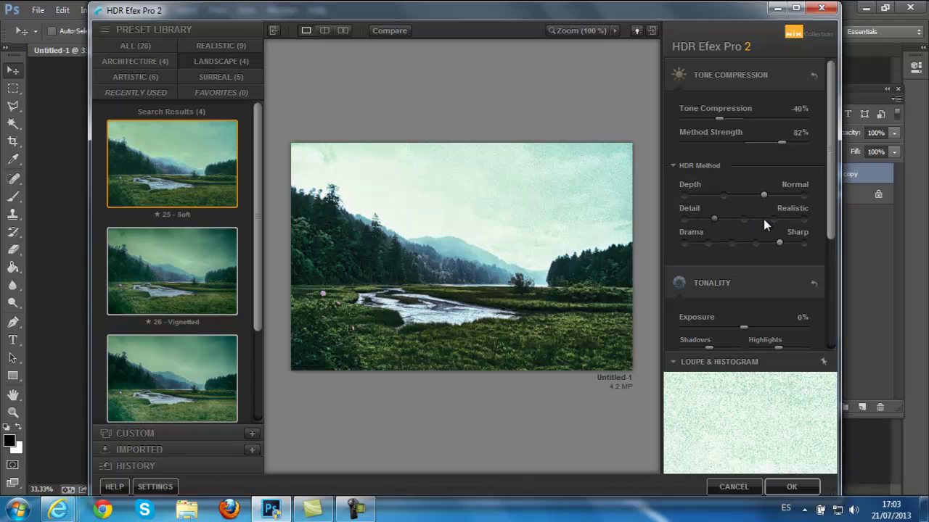
click(745, 218)
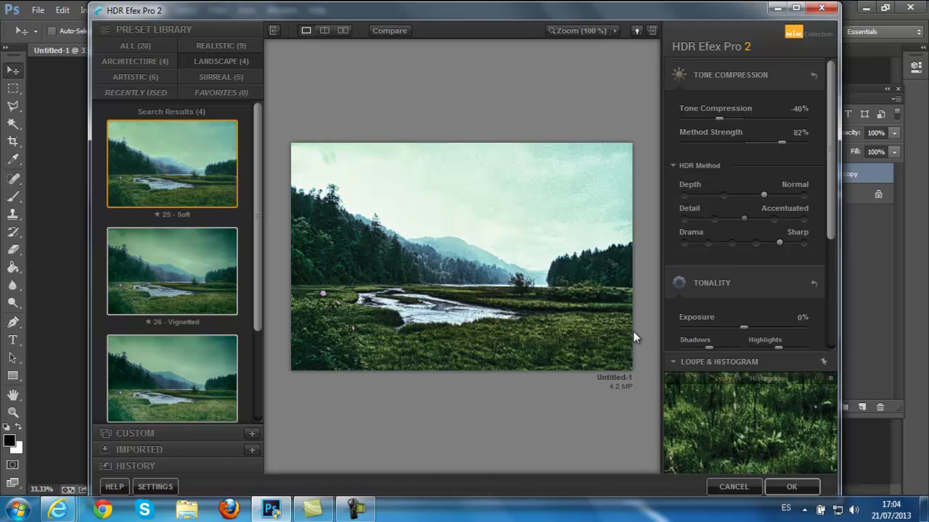
Step: Apply the configured HDR Efex Pro 2 effect to Background copy and inspect the landscape at 50% zoom
click(792, 486)
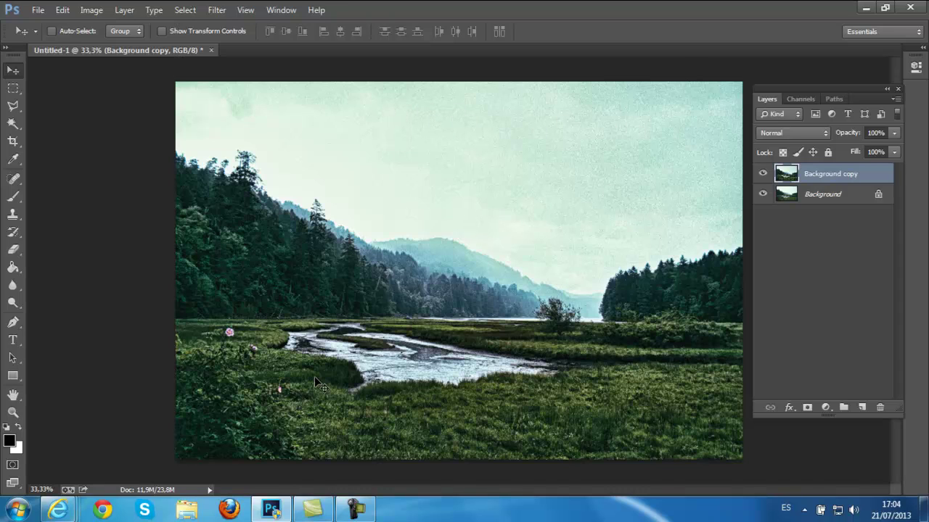
key(ctrl+plus)
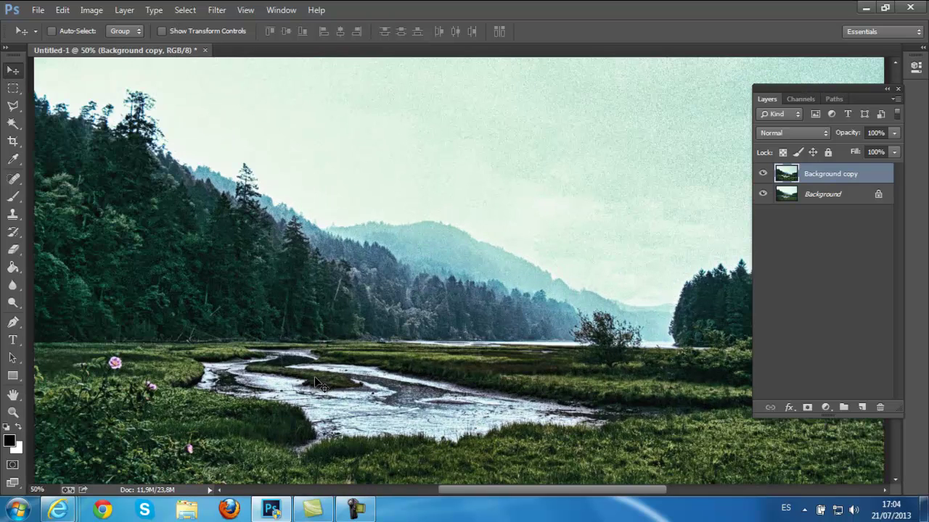
scroll(323, 381, down, 3)
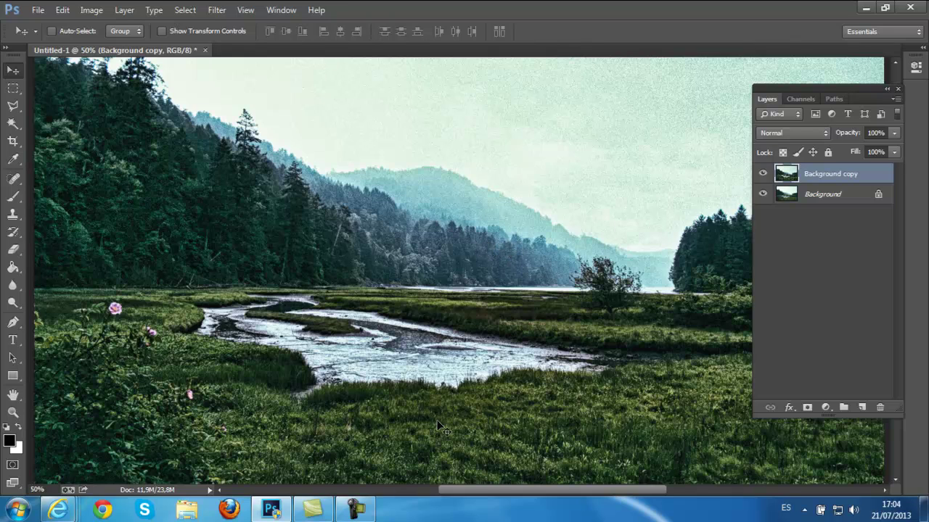
Step: Try the Multiply blend mode on Background copy and settle on Soft Light instead
click(825, 133)
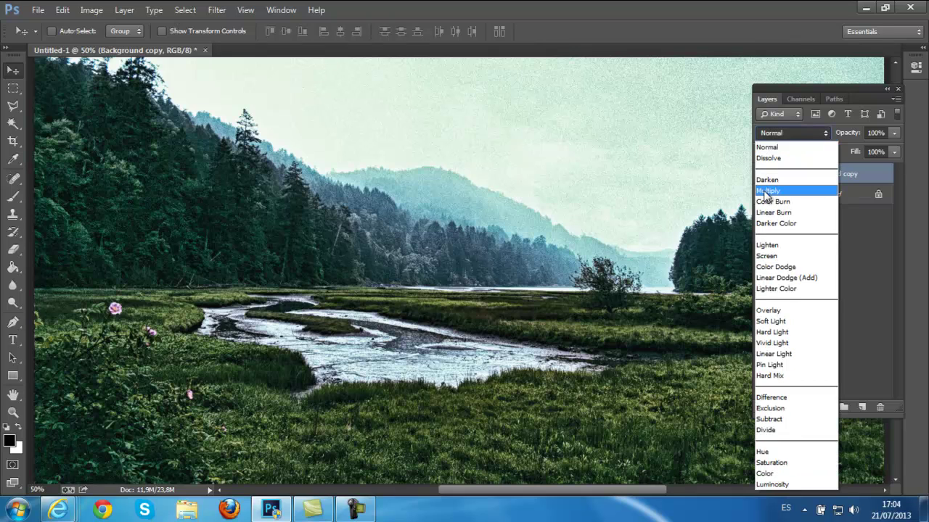
click(767, 191)
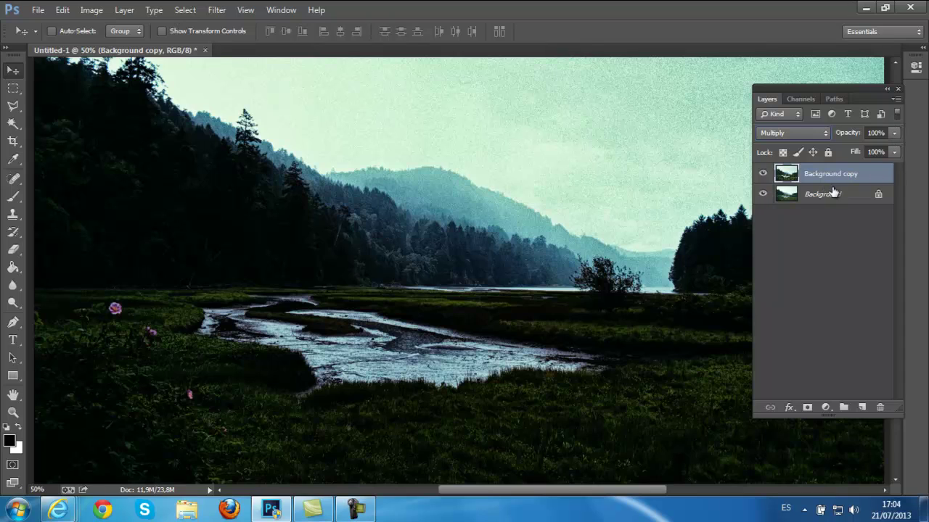
click(804, 133)
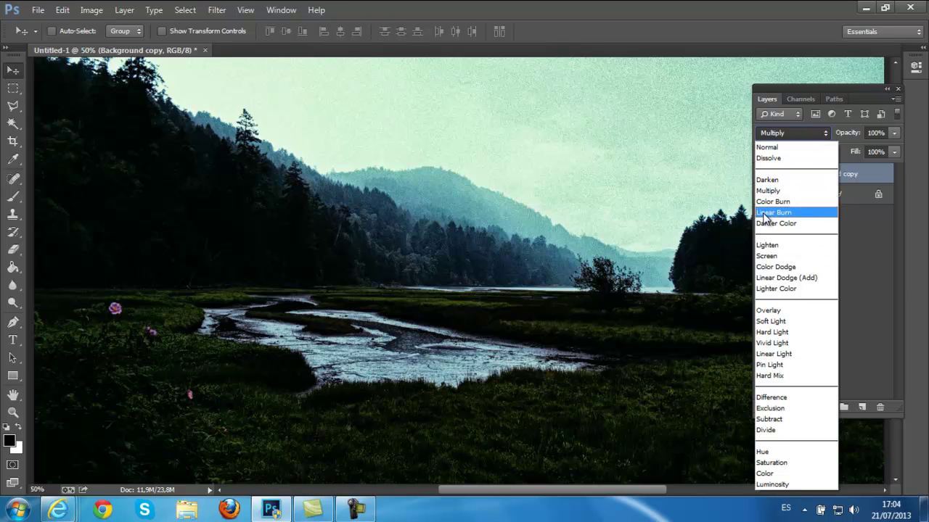
click(769, 321)
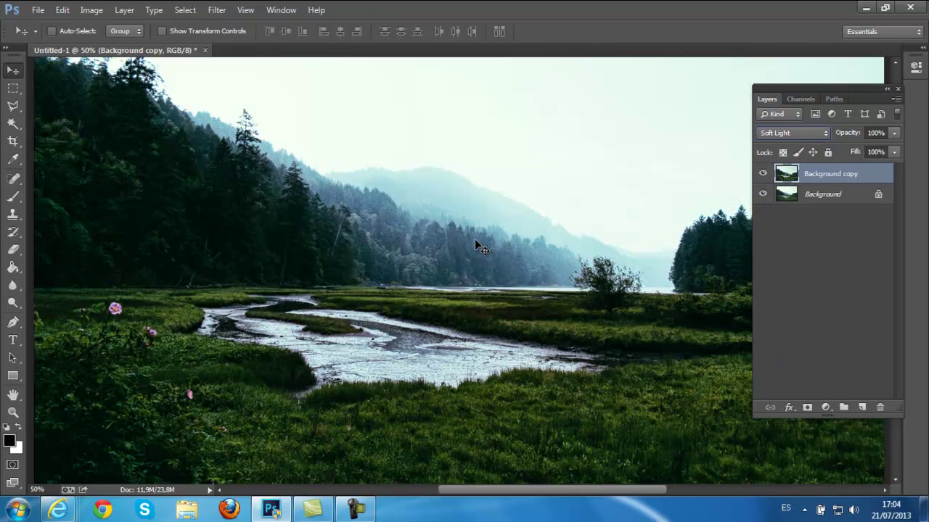
Step: Compare the Soft Light result with the original by toggling Background copy's visibility, and review the whole image without the layer list
click(761, 174)
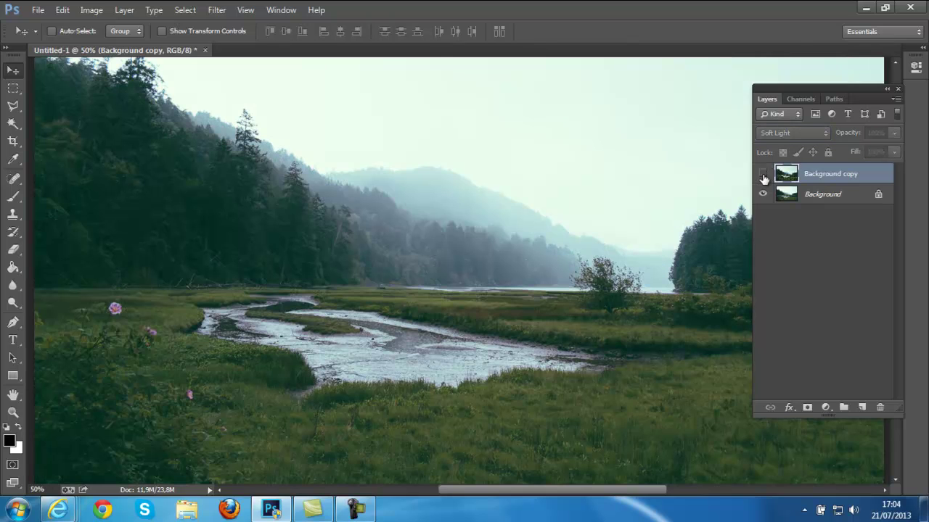
click(763, 176)
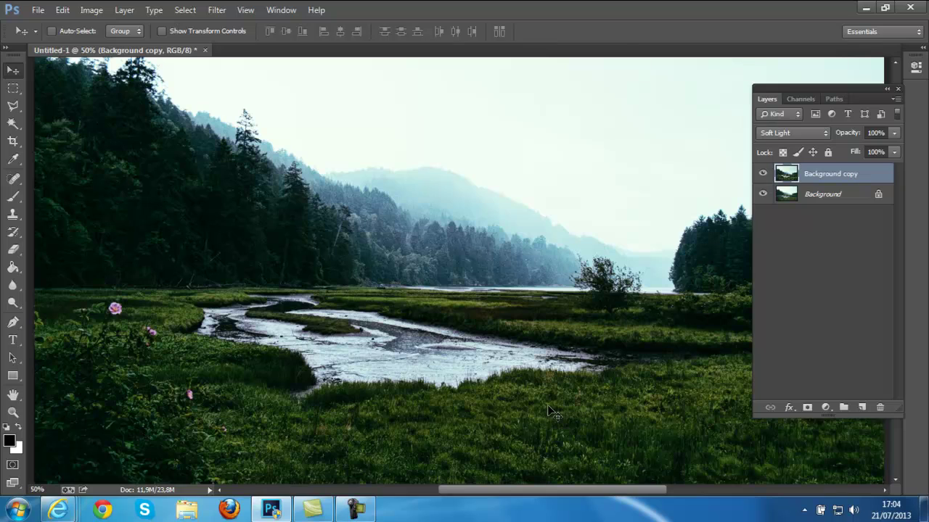
click(897, 90)
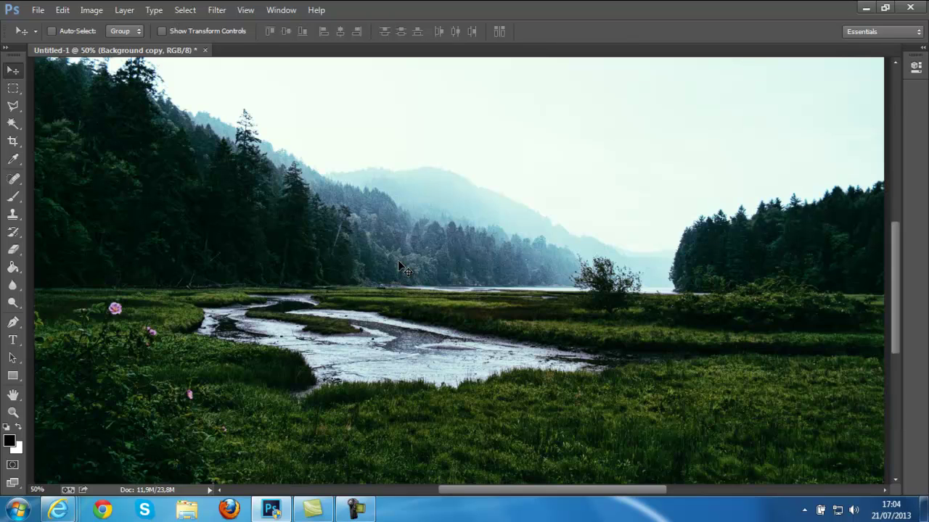
key(ctrl+minus)
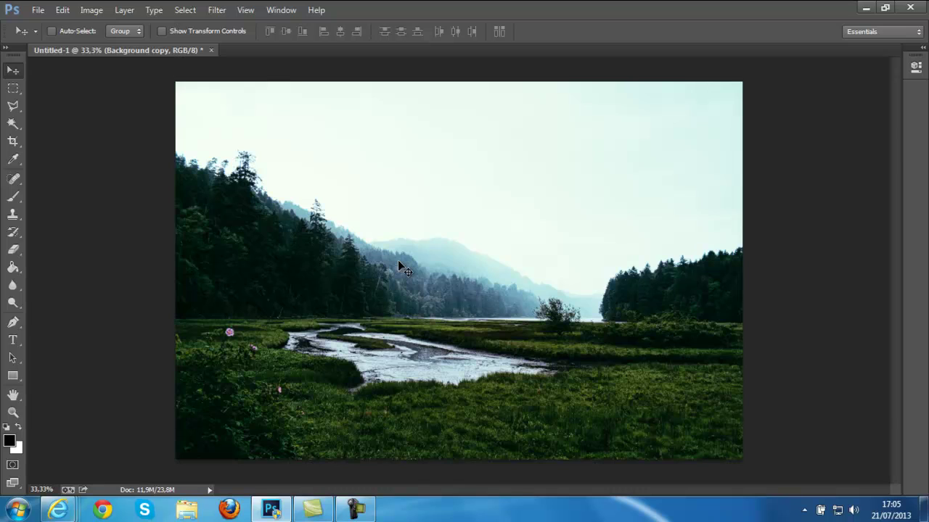
key(F7)
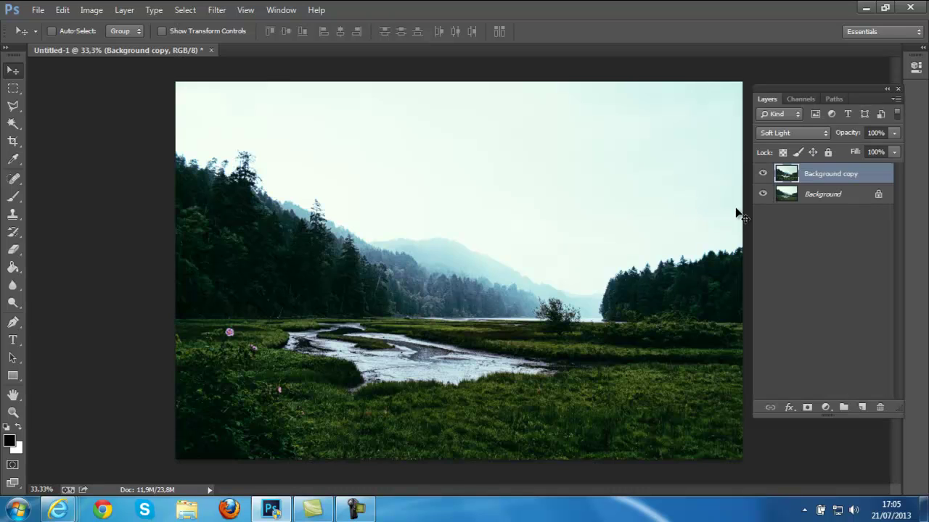
right_click(828, 174)
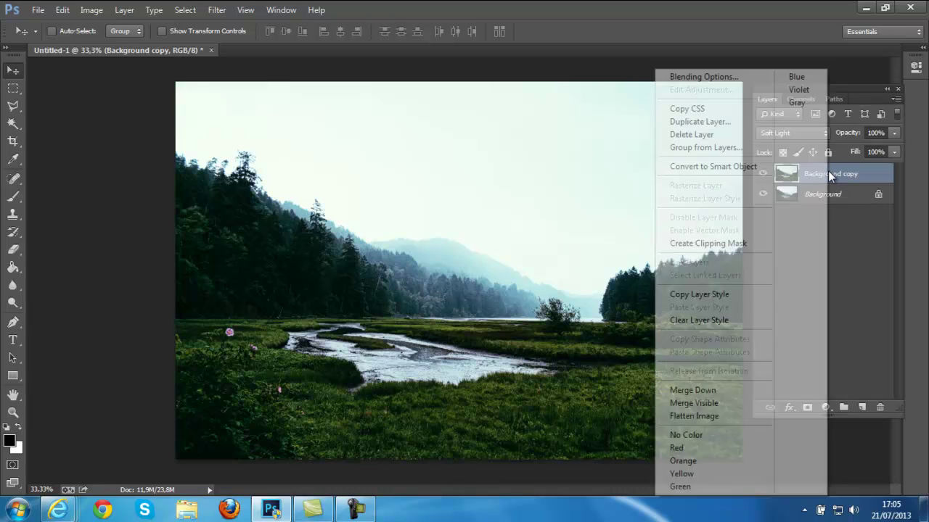
click(695, 135)
click(473, 204)
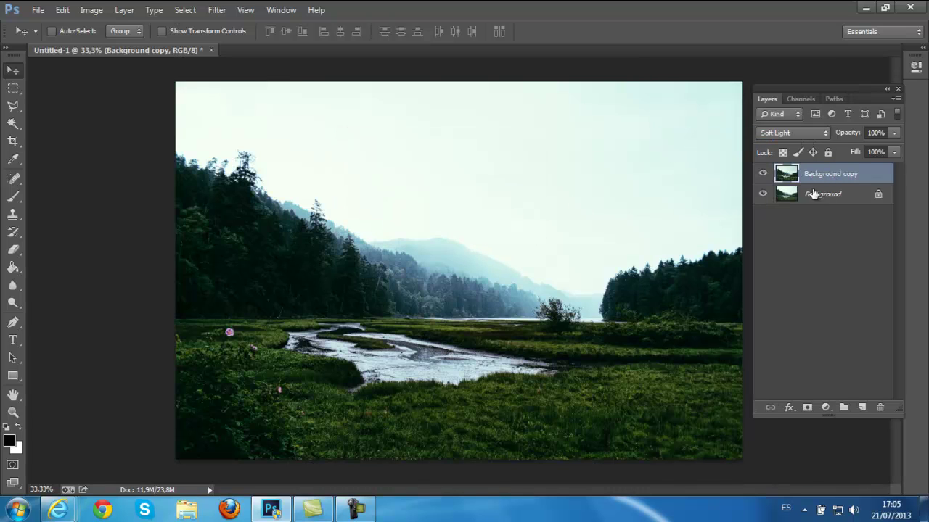
Step: Duplicate the Background copy layer and set the duplicate's blend mode to Normal
right_click(815, 172)
click(692, 124)
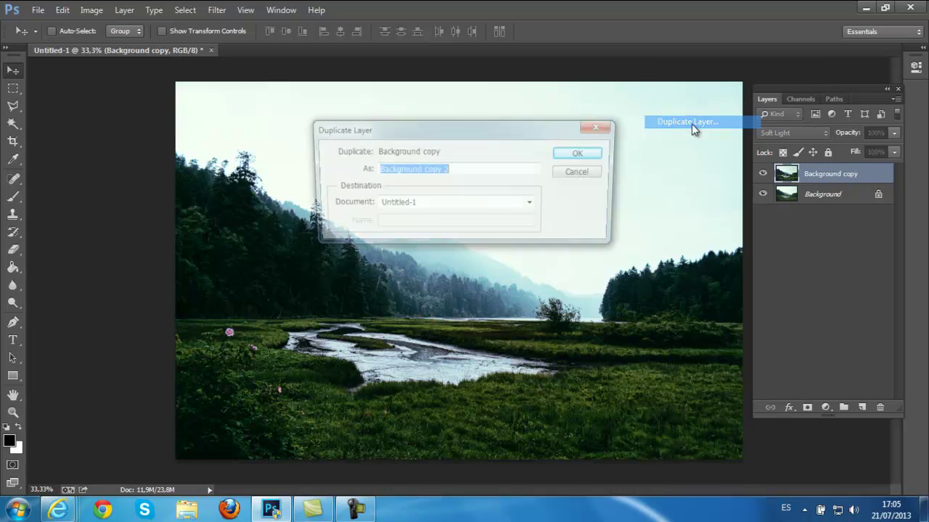
click(587, 153)
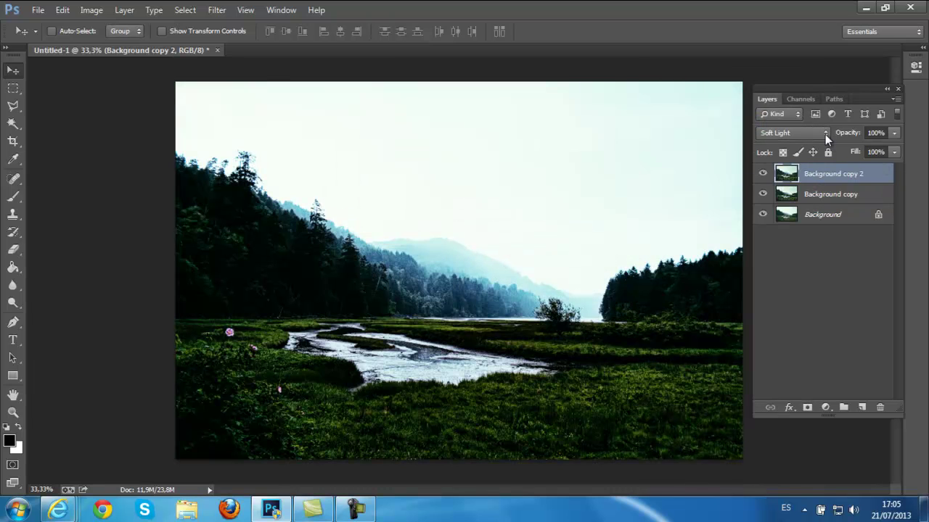
click(825, 135)
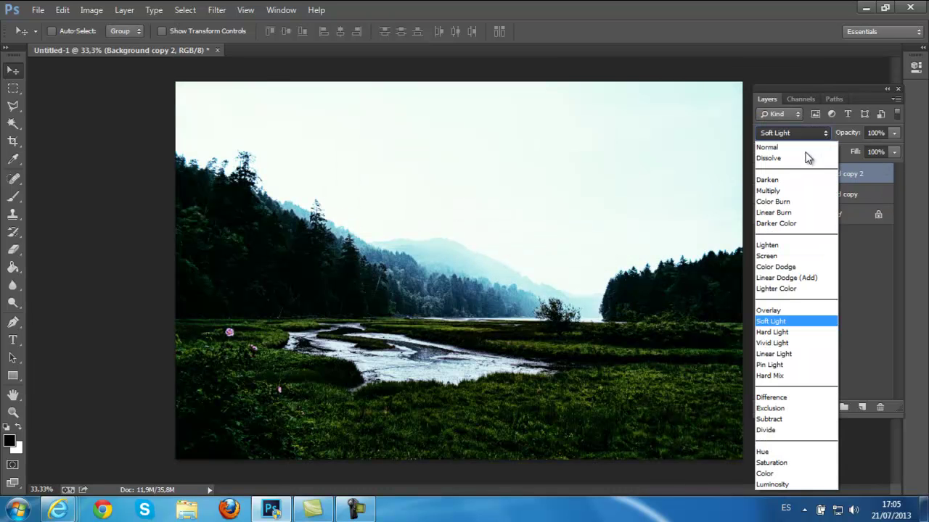
click(768, 147)
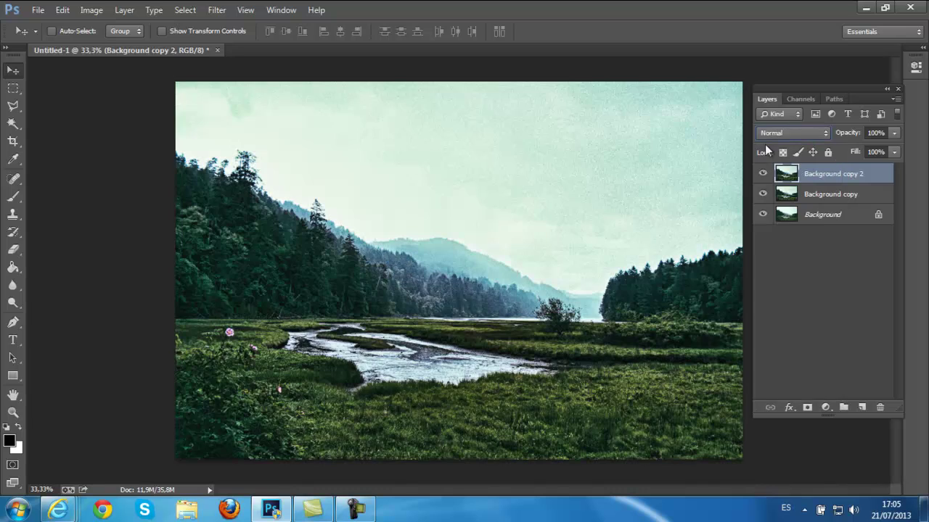
click(825, 196)
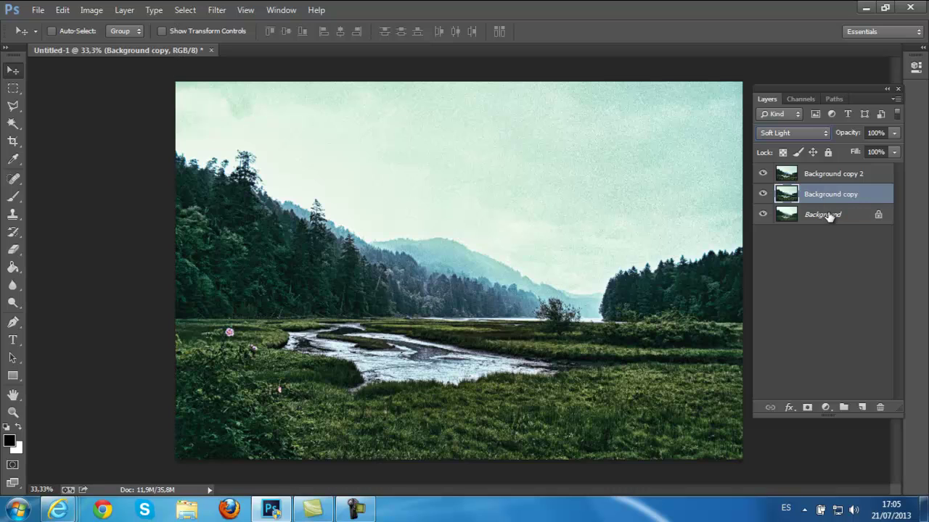
shift+click(829, 215)
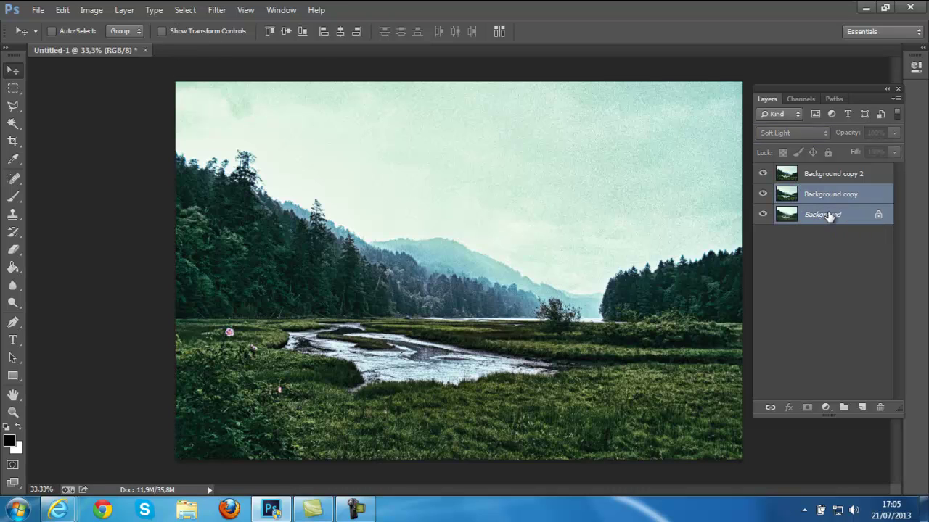
right_click(829, 215)
click(768, 242)
right_click(834, 216)
click(787, 242)
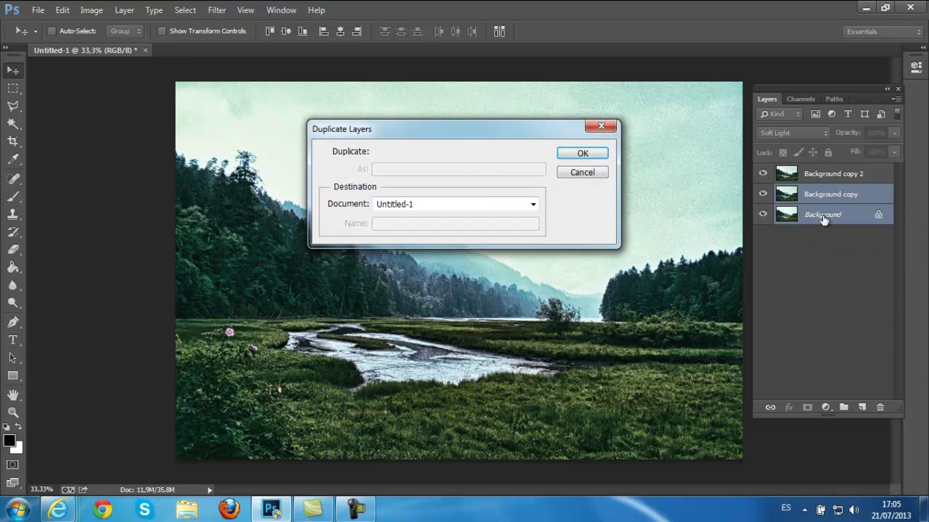
click(582, 172)
click(804, 268)
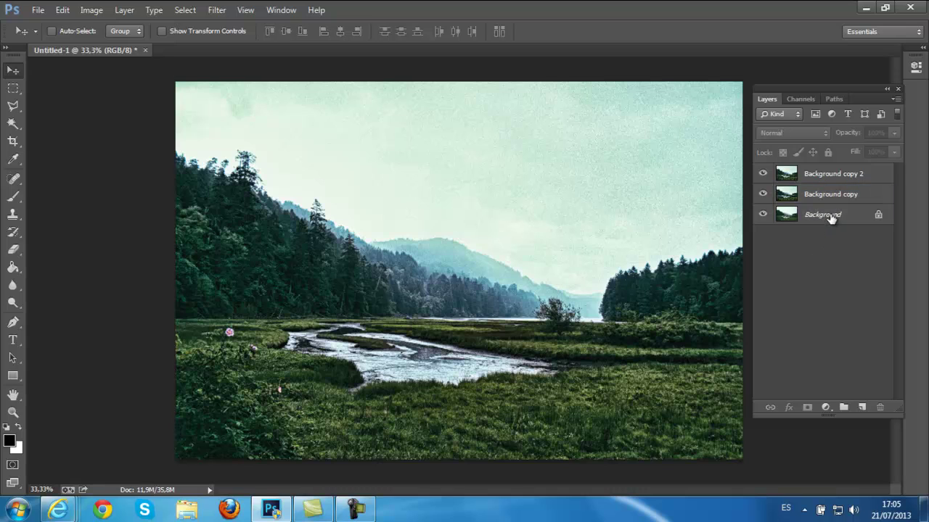
Step: Convert the locked Background into a regular layer and group it with Background copy
right_click(831, 218)
click(834, 222)
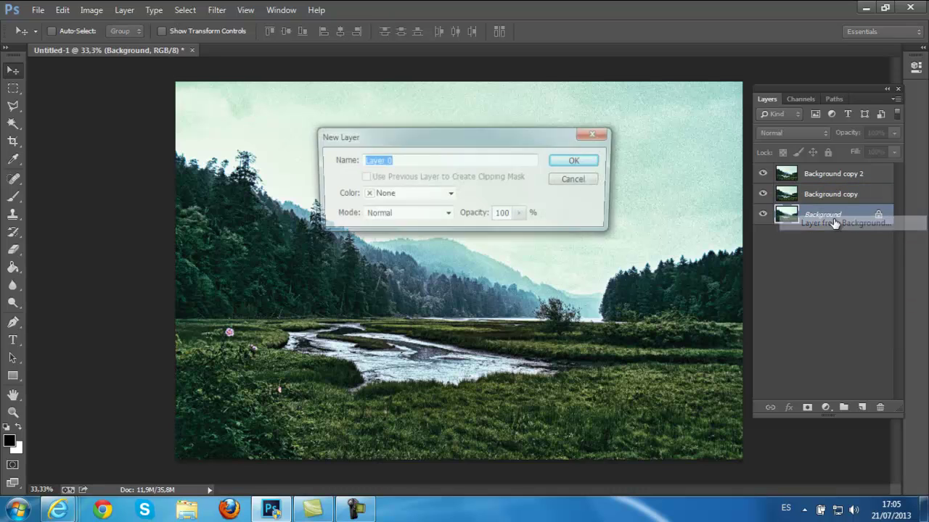
click(593, 161)
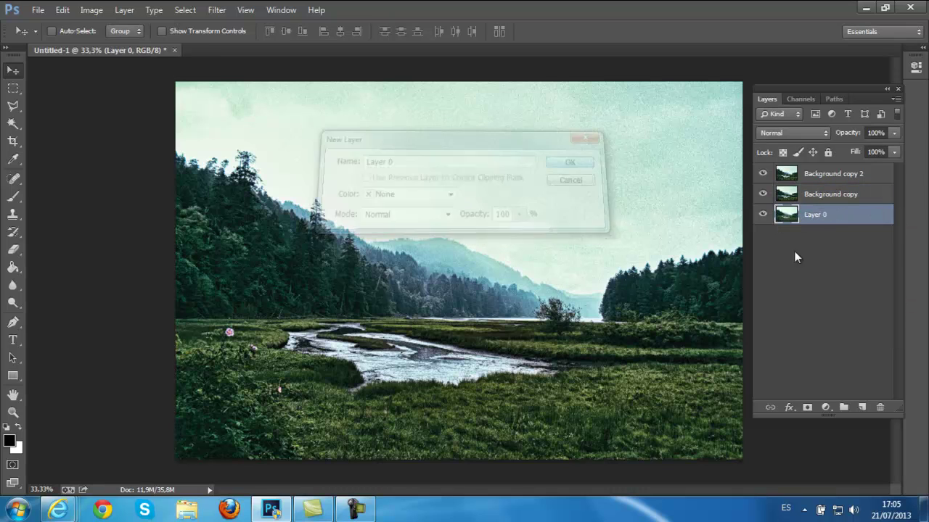
shift+click(836, 199)
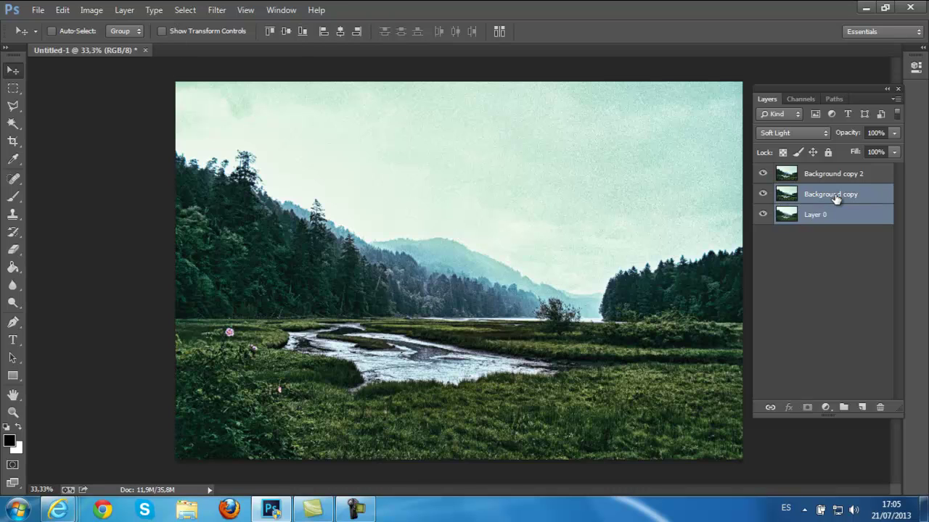
key(ctrl+g)
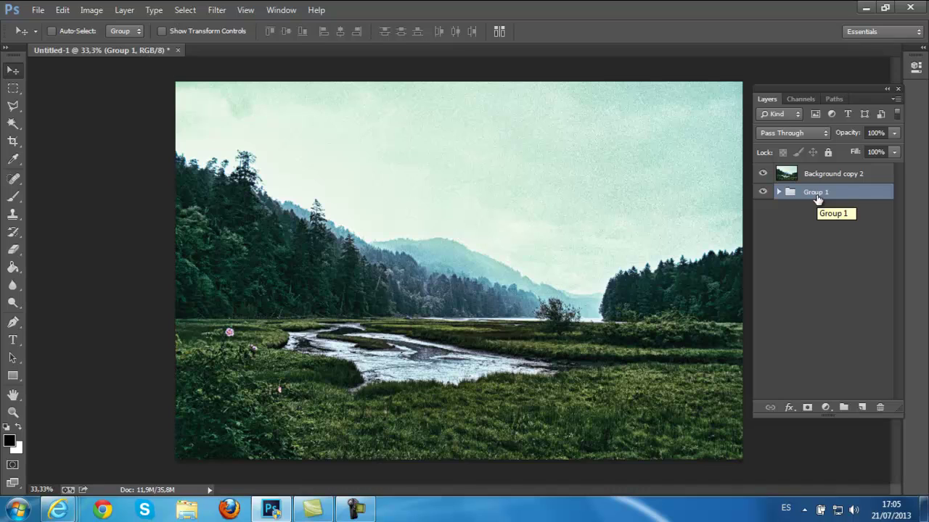
Step: Duplicate the Background copy 2 layer and hide Group 1
click(834, 175)
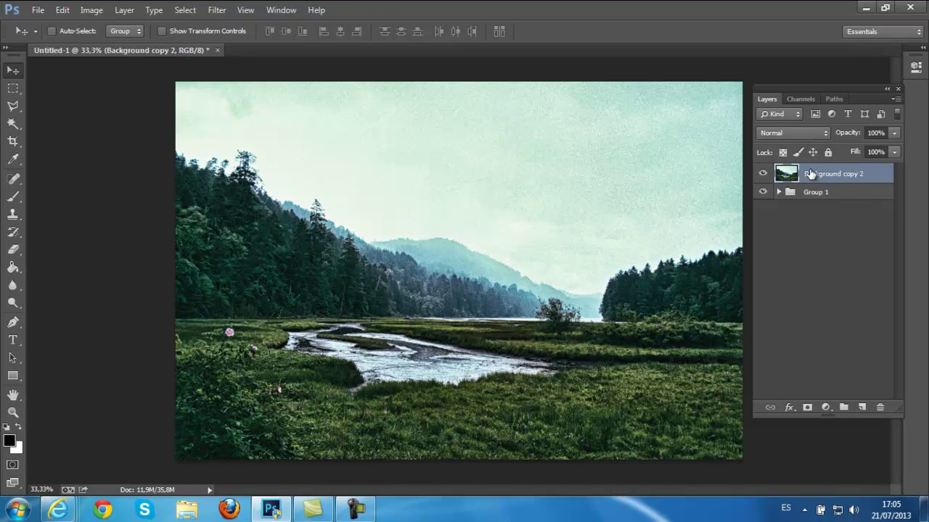
right_click(834, 176)
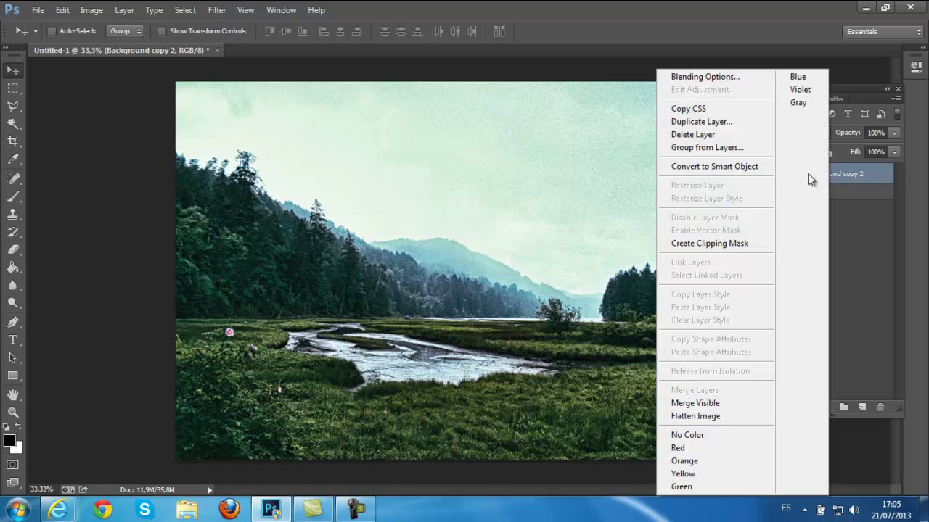
click(701, 121)
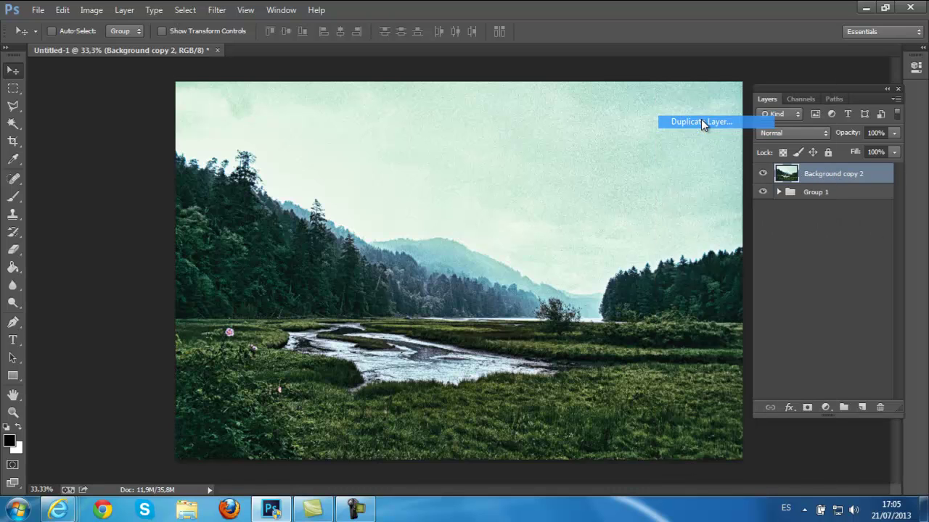
click(587, 152)
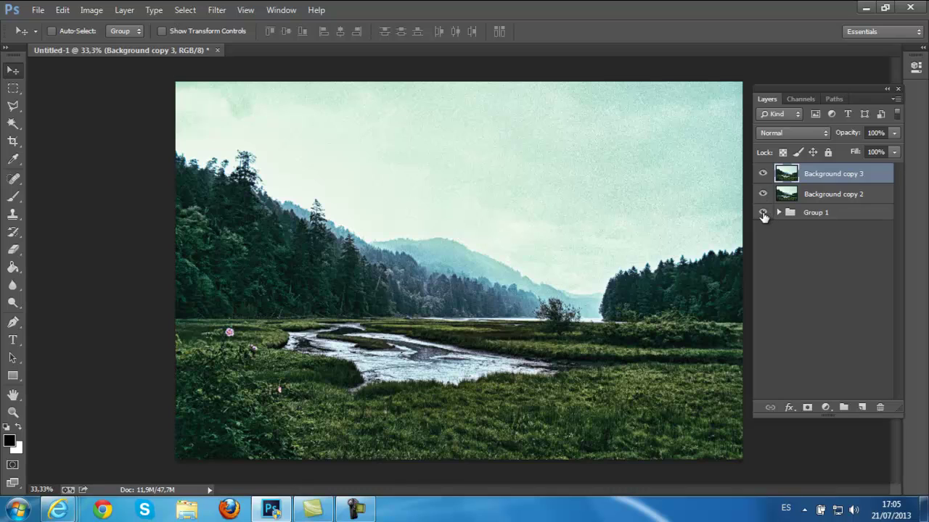
click(762, 213)
Step: Open the Noiseware Professional filter on Background copy 3 and set Noise Level Luminance to -14 and Color to +20
click(221, 9)
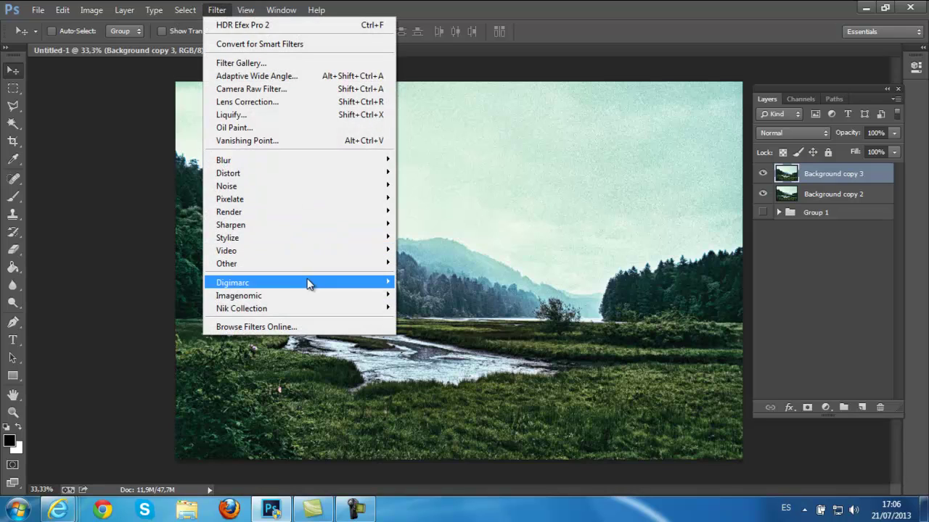
mouse_move(377, 301)
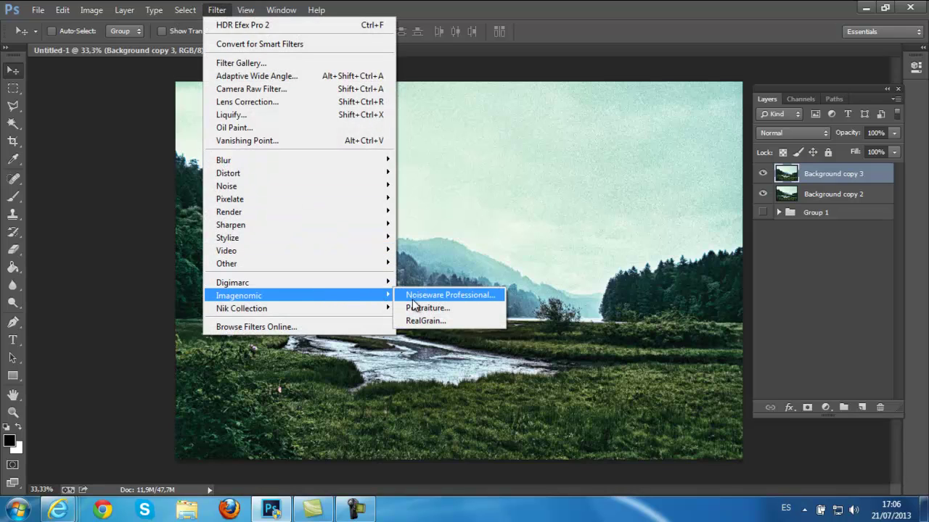
click(440, 299)
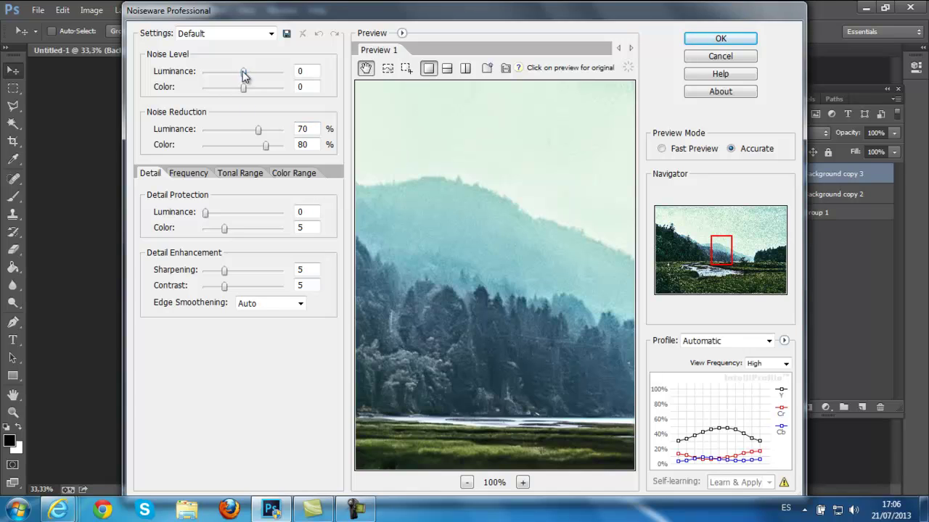
drag(244, 77, 282, 96)
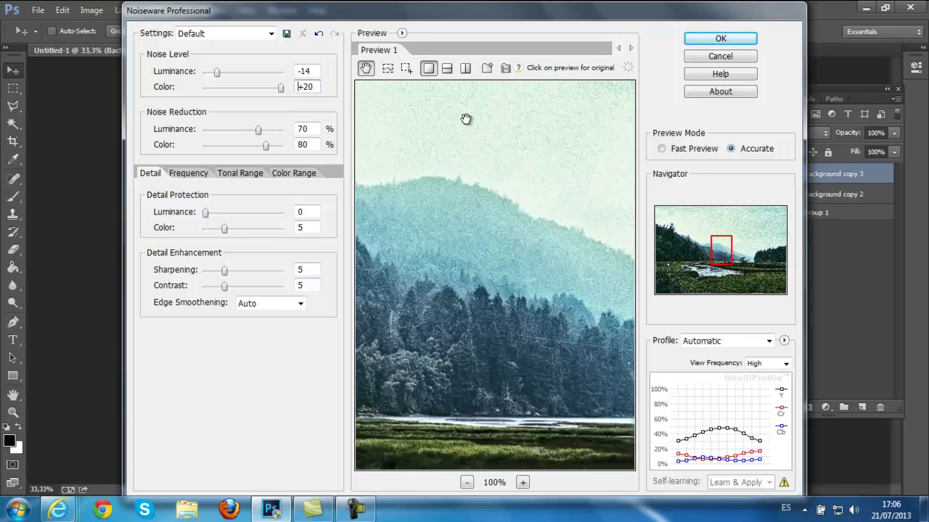
drag(414, 124, 452, 244)
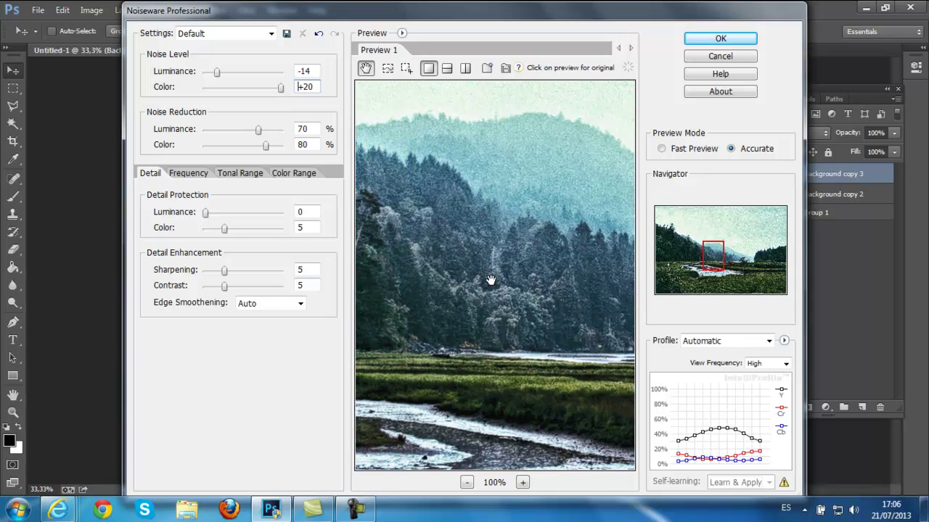
Step: Raise the luminance detail protection and set the frequency noise levels to High +20, Mid +20, Low +17 and Very Low +15
drag(490, 280, 520, 326)
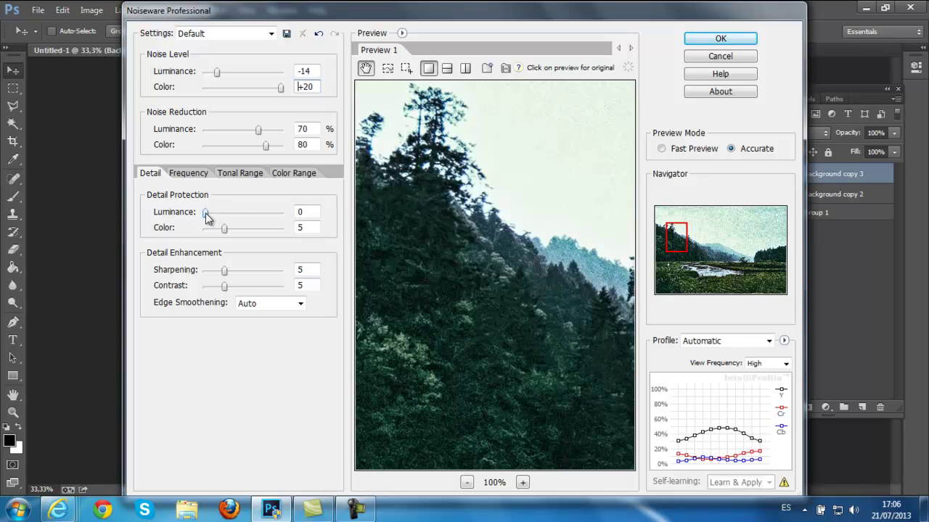
drag(207, 216, 285, 220)
click(191, 176)
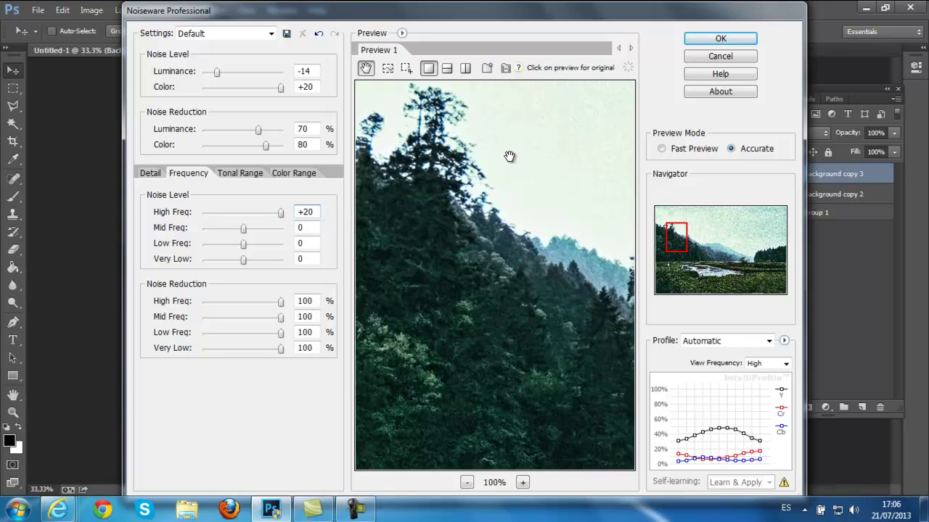
drag(243, 229, 272, 270)
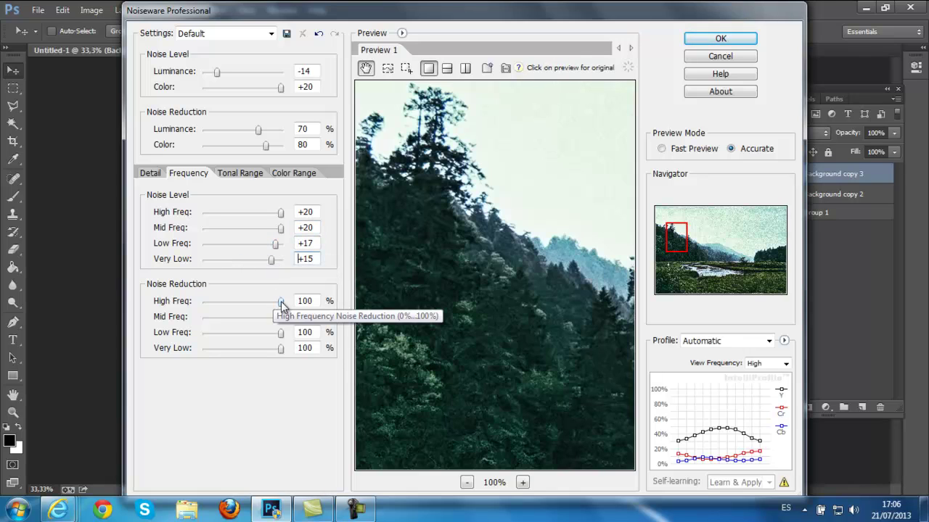
drag(282, 304, 326, 302)
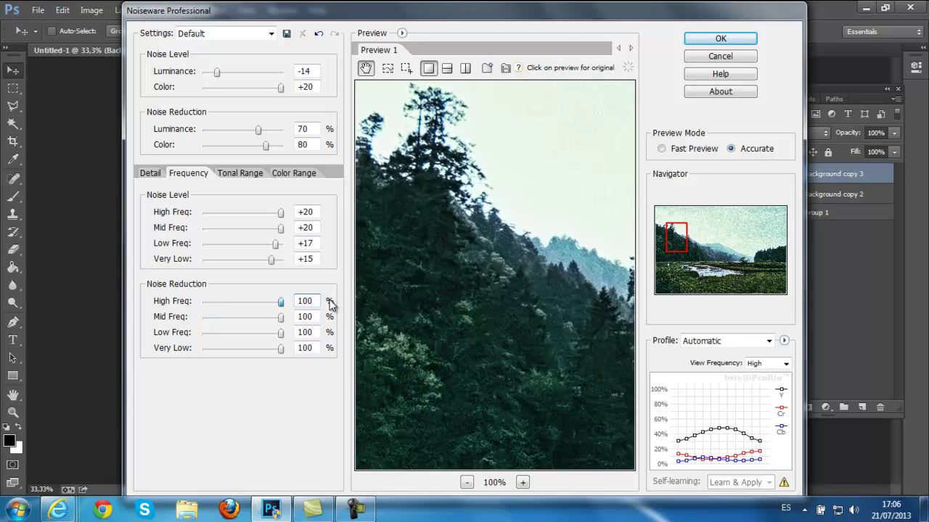
Step: Set the tonal range noise levels to Shadows +16, Midtones +14 and Highlights -8
click(253, 180)
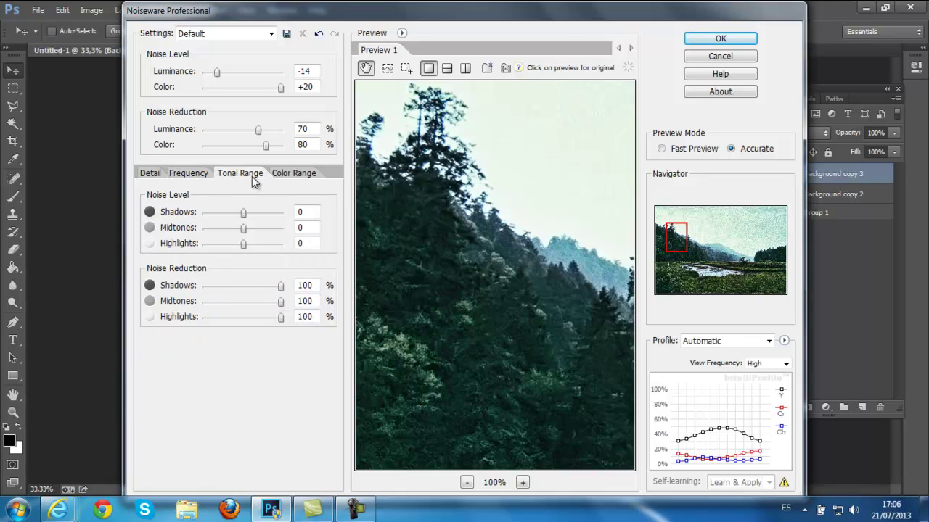
drag(242, 212, 275, 219)
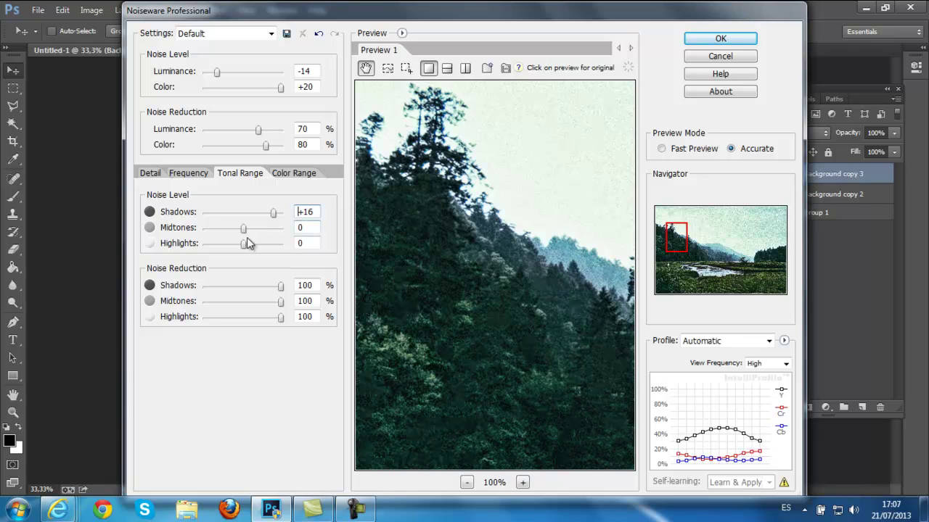
drag(243, 228, 270, 229)
drag(244, 244, 227, 245)
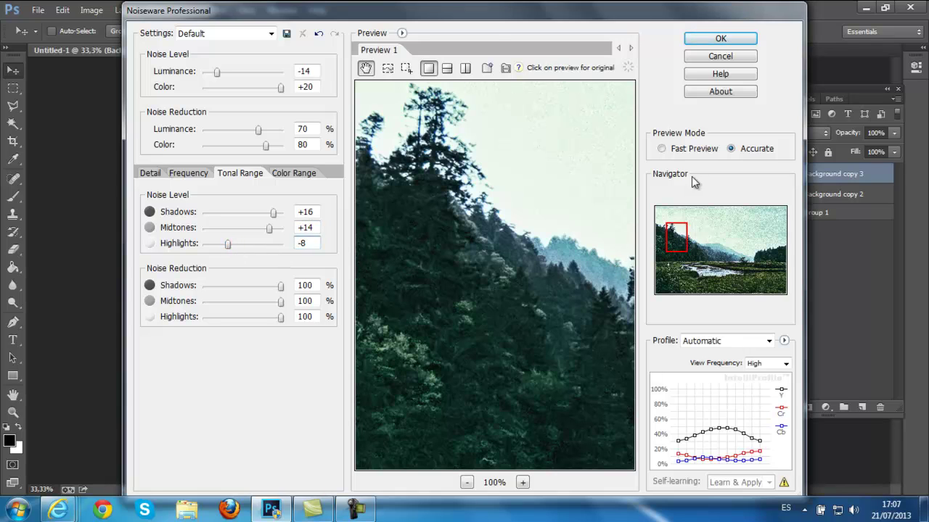
Step: With Fast Preview on, set noise reduction to 15% for Color and 37% for tonal-range Highlights, and apply the Noiseware filter
click(662, 149)
drag(507, 261, 550, 291)
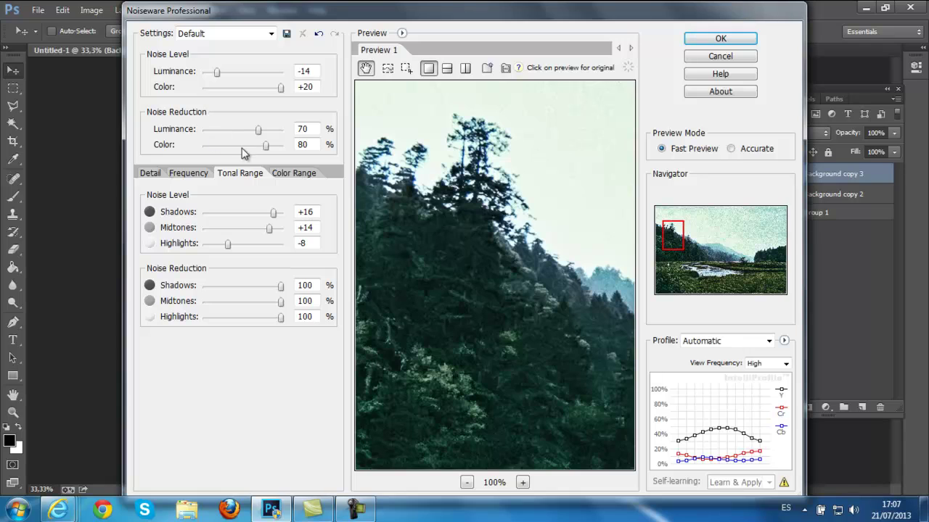
drag(266, 146, 221, 163)
drag(251, 317, 234, 317)
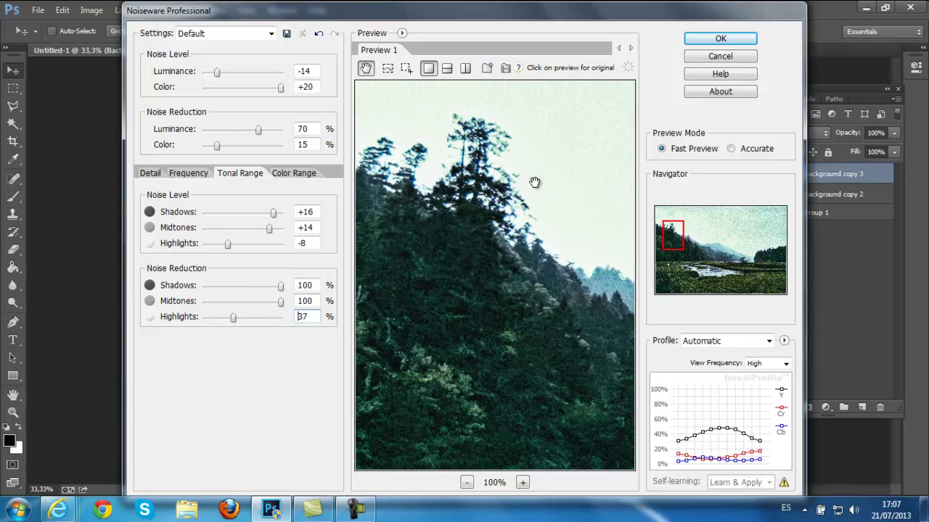
click(716, 42)
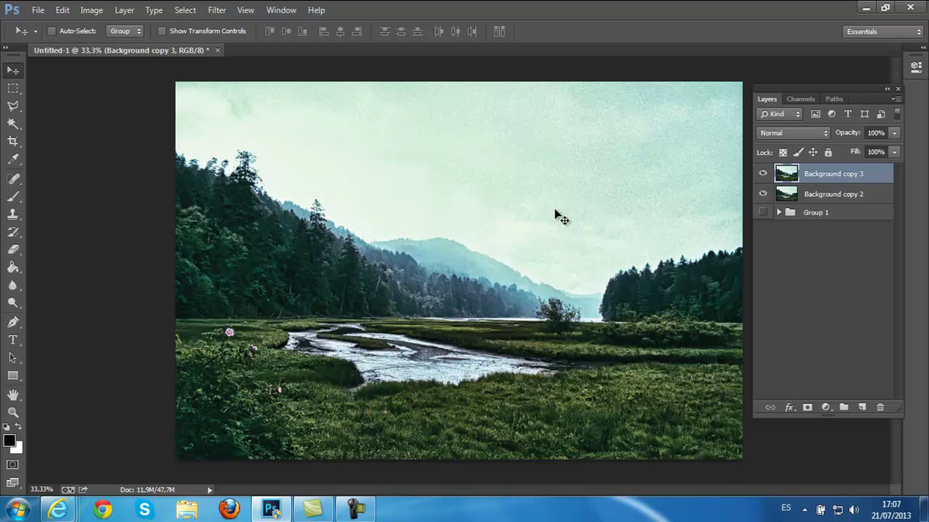
Step: Toggle the visibility of Background copy 3 to compare the photo before and after noise reduction, and inspect it at 100% zoom
click(762, 174)
click(762, 174)
click(762, 174)
click(763, 175)
click(762, 174)
click(763, 174)
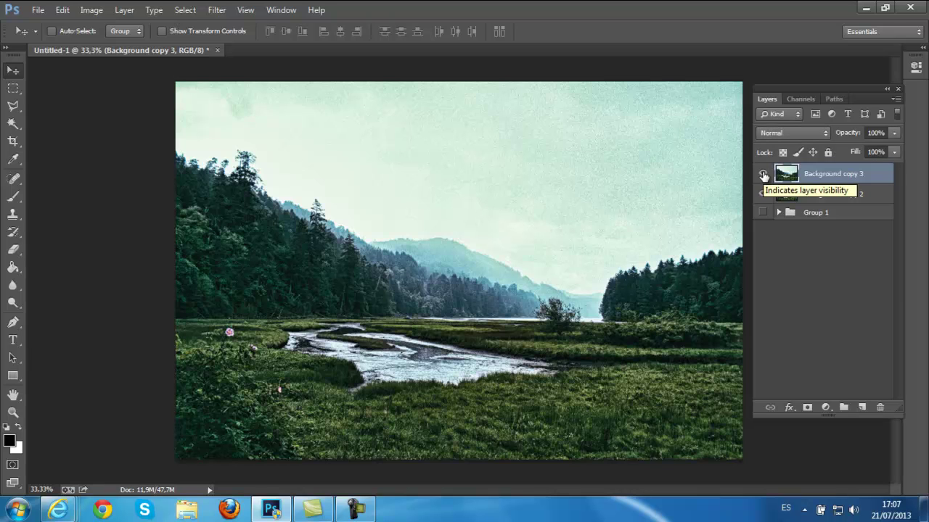
key(ctrl+plus)
key(ctrl+plus)
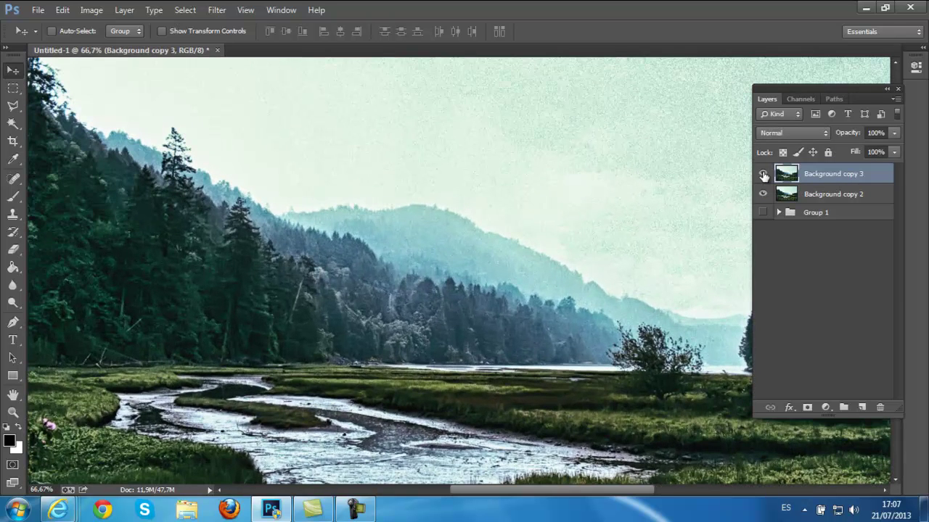
key(ctrl+plus)
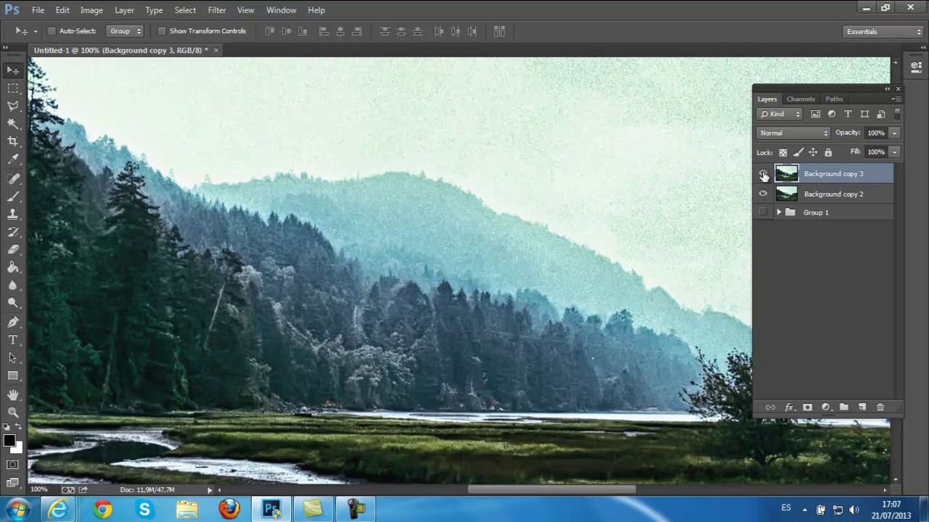
drag(168, 309, 364, 292)
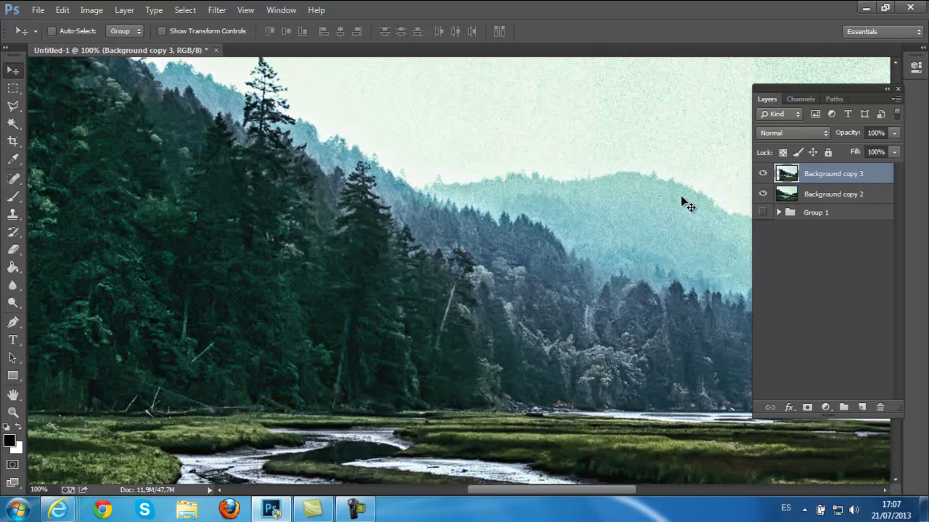
click(763, 175)
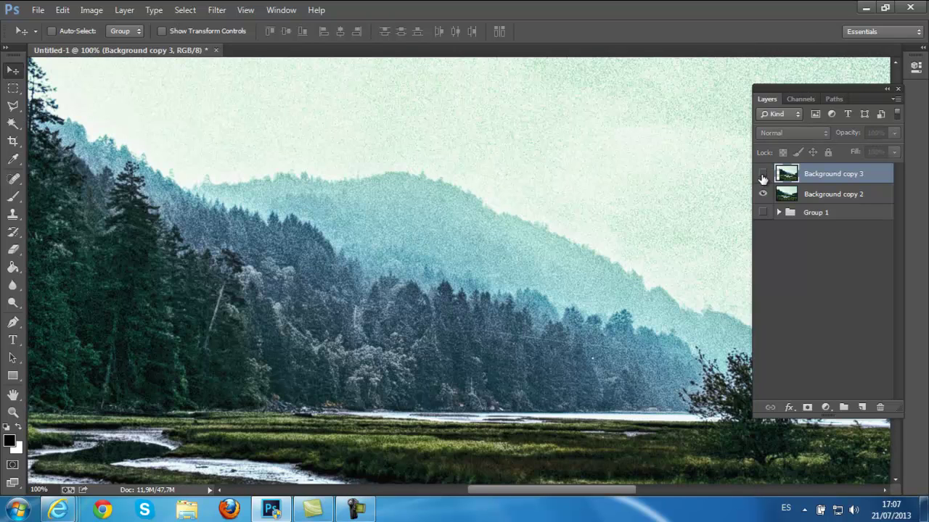
click(762, 175)
click(762, 175)
click(762, 175)
click(763, 174)
click(762, 174)
click(762, 175)
key(ctrl+comma)
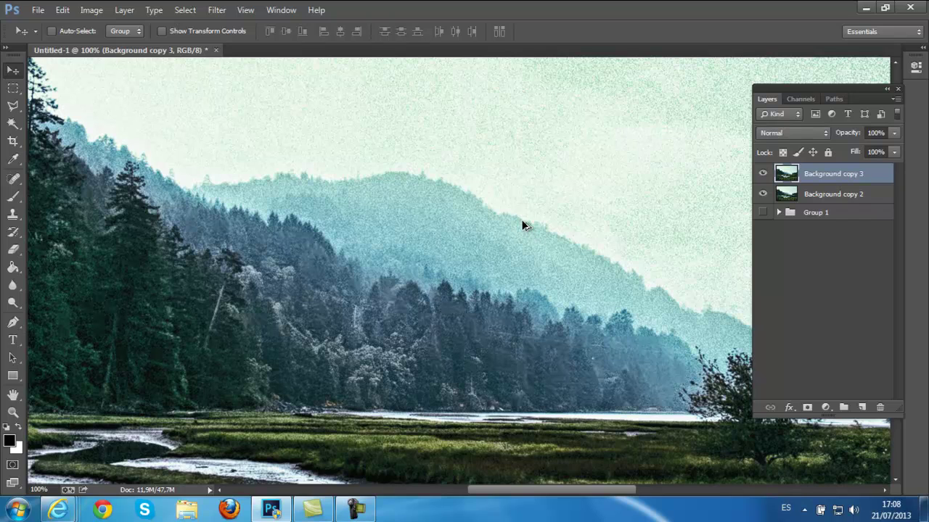
Step: Compare the noise in the trees and sky with Background copy 3 hidden and shown at 100% zoom
click(763, 176)
click(763, 177)
click(763, 176)
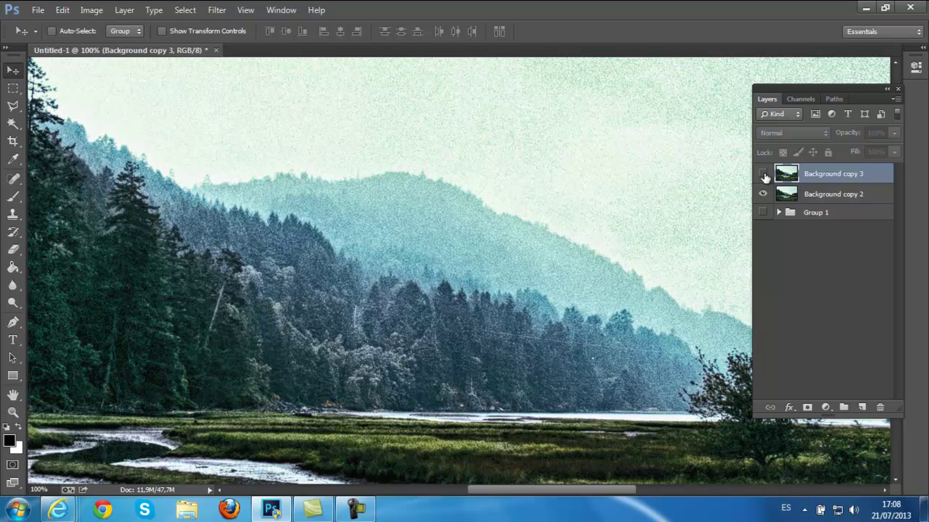
click(763, 176)
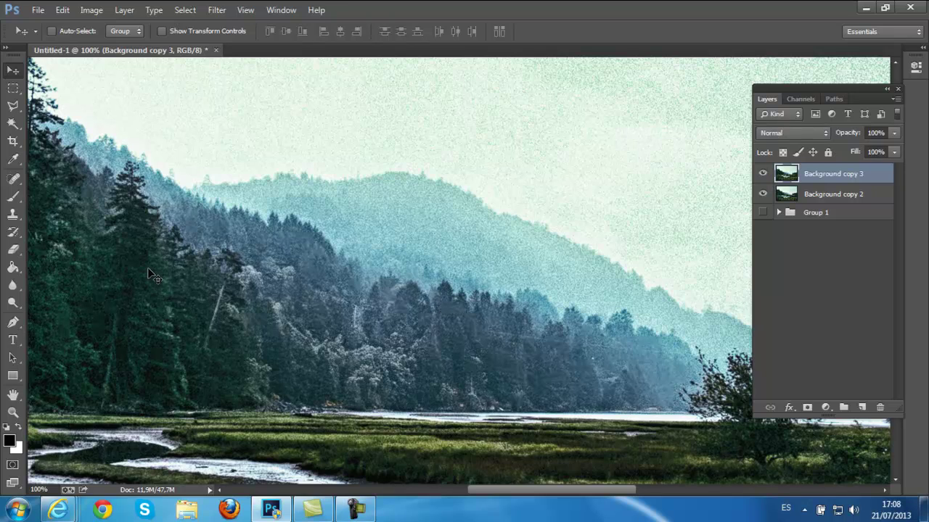
Step: Group Background copy 3 with Background copy 2, and show Group 1 with its contents expanded
ctrl+click(829, 195)
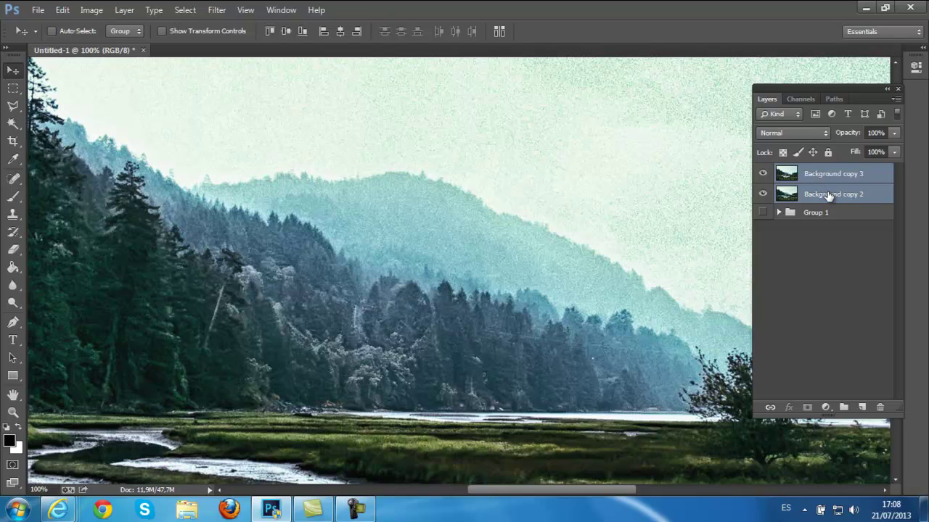
key(ctrl+g)
click(813, 190)
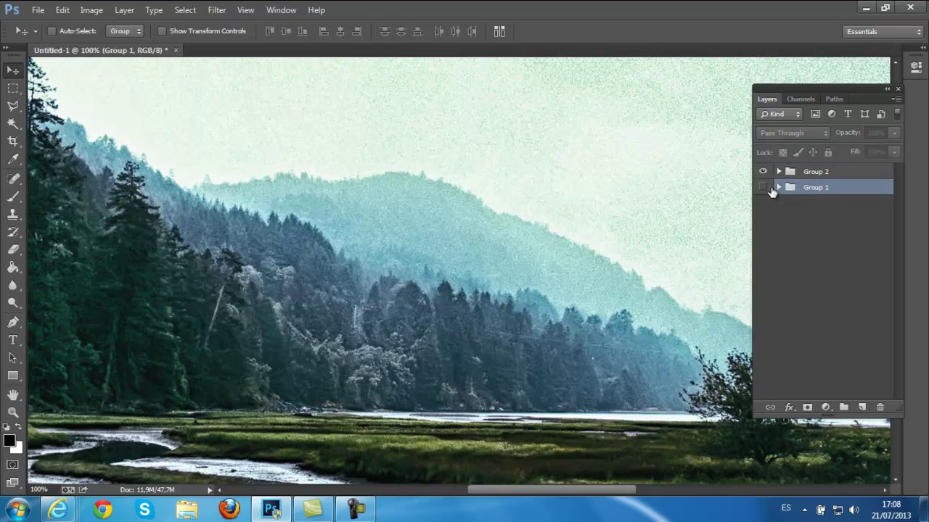
click(762, 188)
click(779, 187)
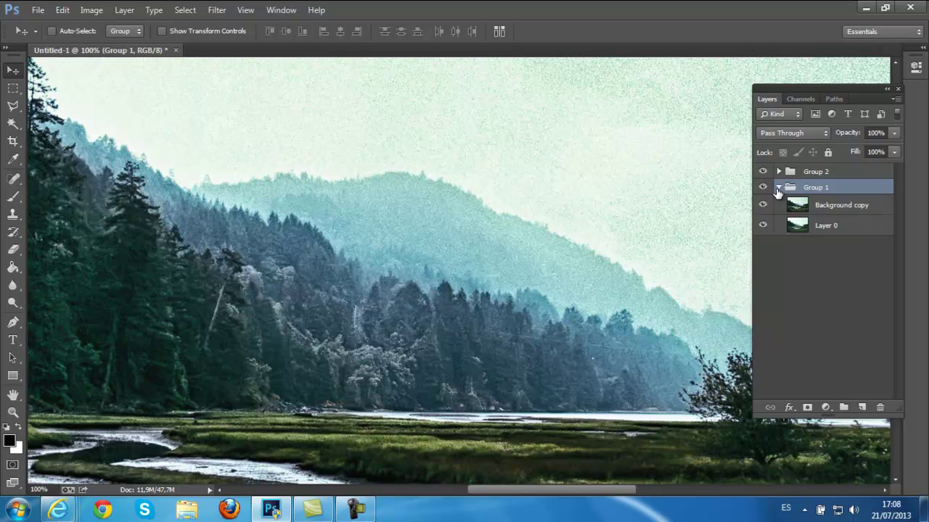
Step: Duplicate Layer 0 from Group 1 and place the copy above Group 2 at the top of the layer stack
click(822, 227)
right_click(824, 227)
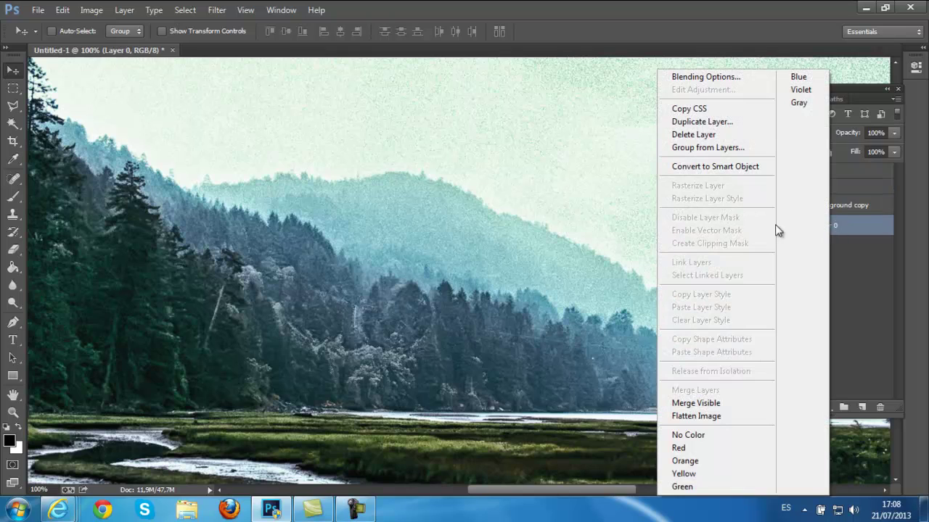
click(694, 121)
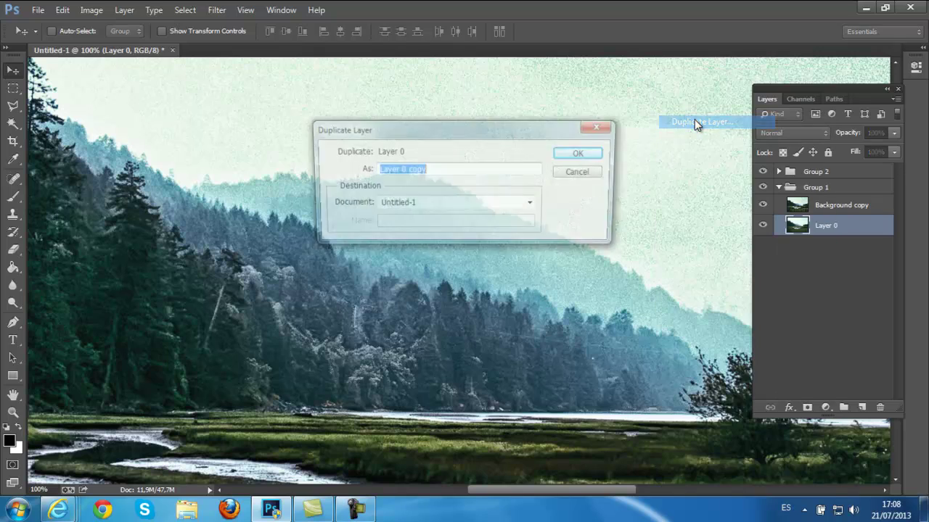
click(584, 154)
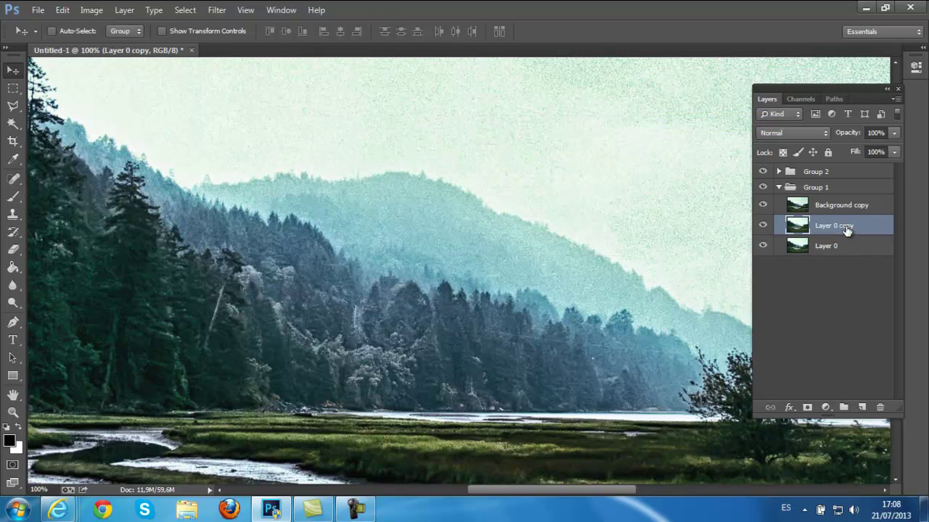
drag(847, 228, 852, 168)
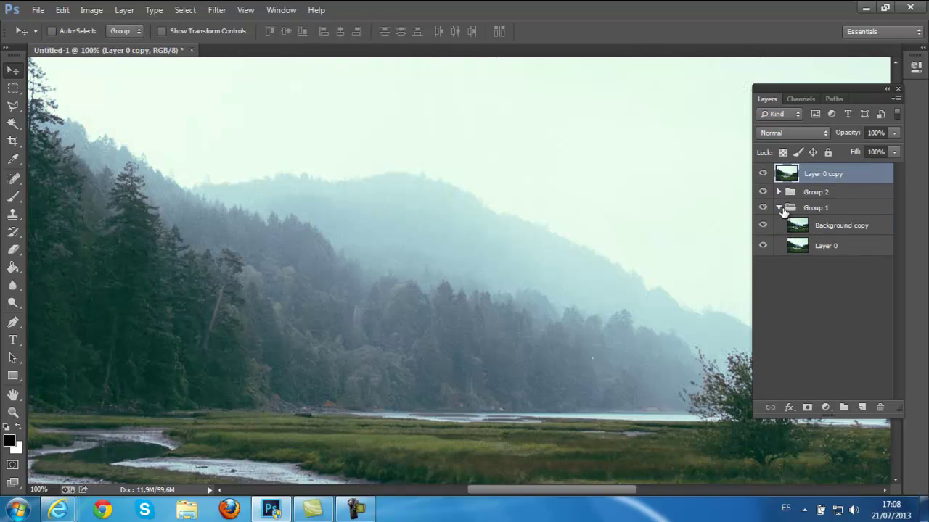
Step: Collapse Group 1 and hide both Group 1 and Group 2, leaving only Layer 0 copy visible
click(778, 209)
click(762, 209)
click(762, 191)
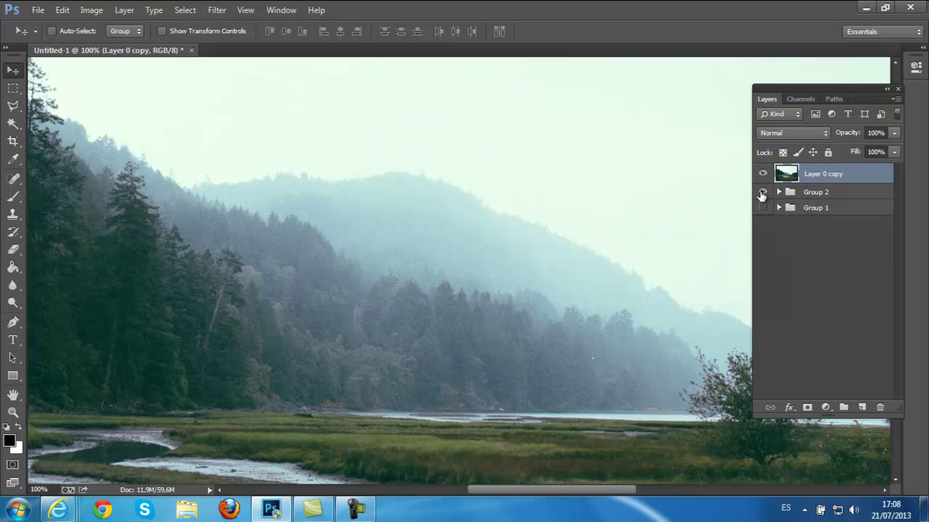
key(ctrl+minus)
key(ctrl+minus)
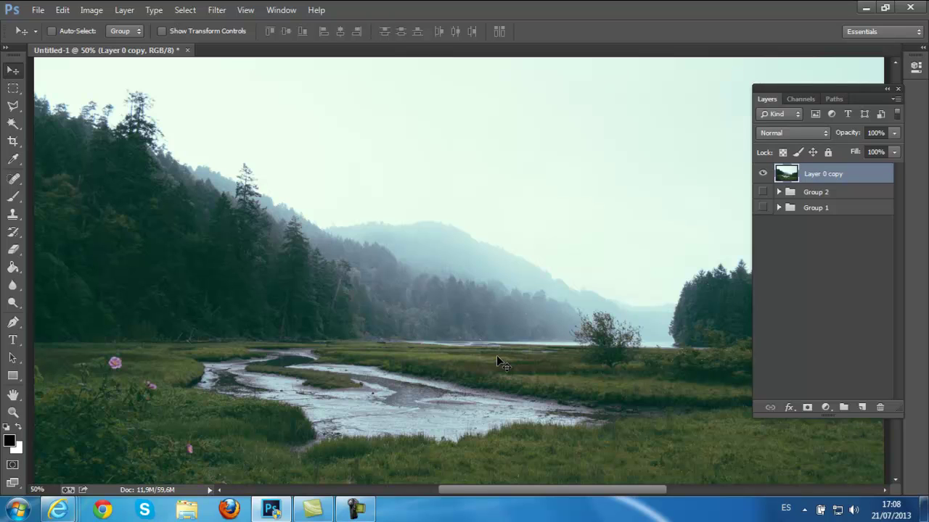
click(216, 10)
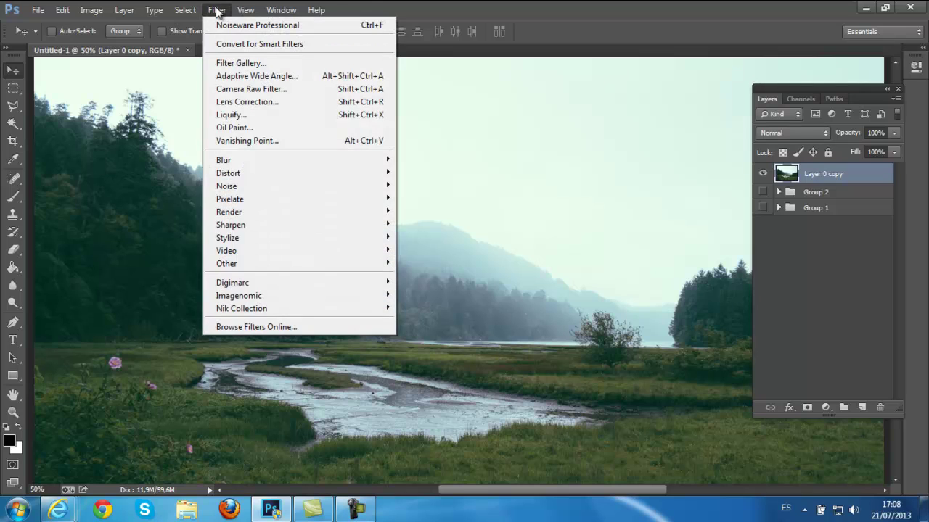
click(226, 63)
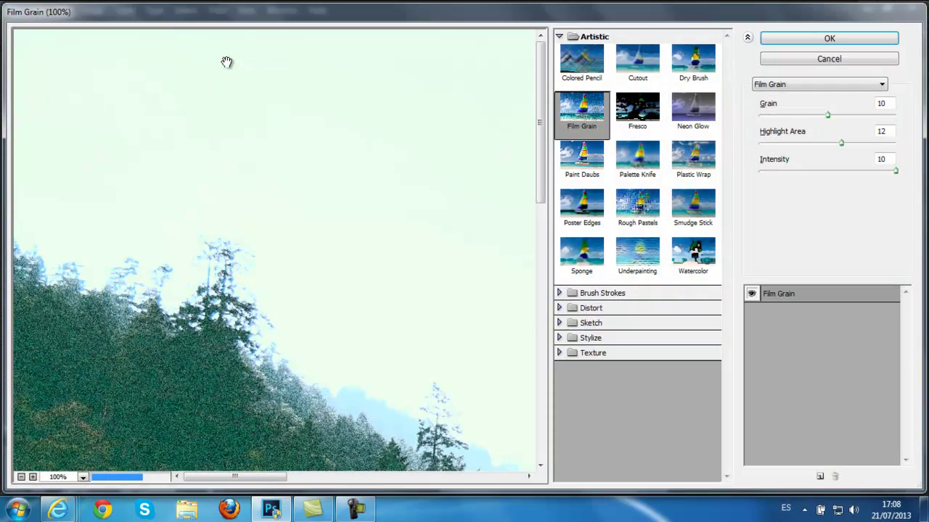
scroll(338, 234, down, 6)
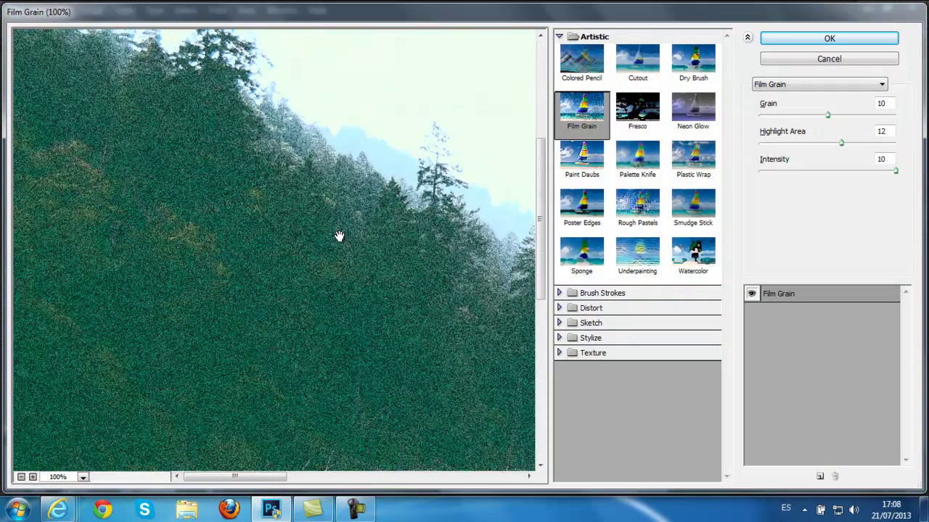
scroll(338, 234, up, 2)
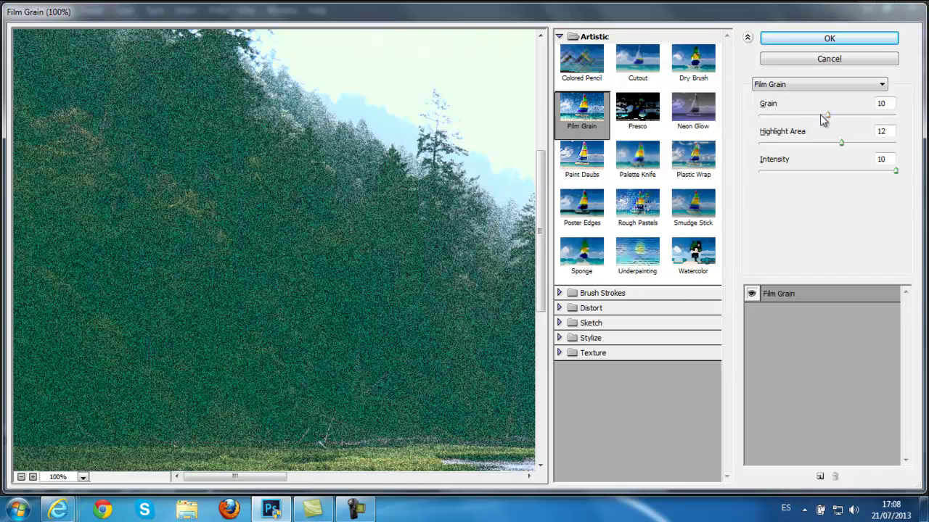
drag(827, 115, 921, 120)
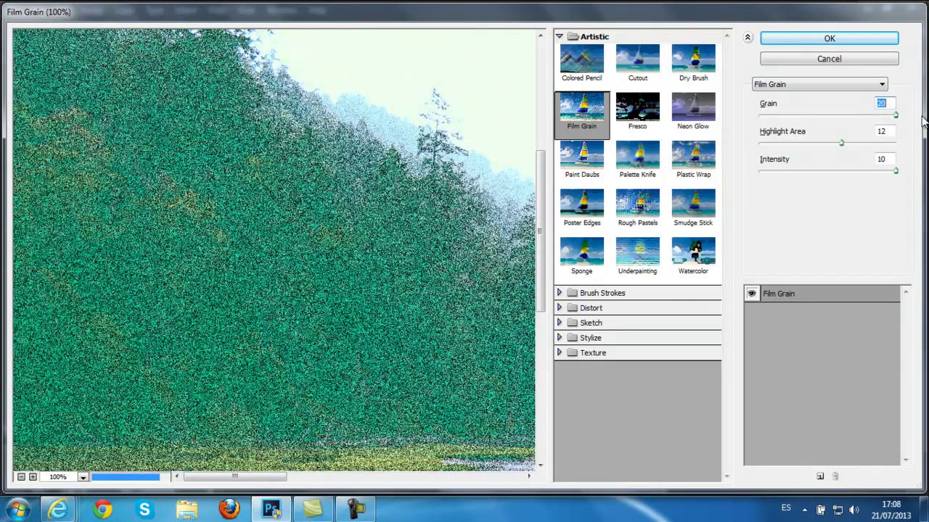
click(836, 57)
Step: Duplicate the Layer 0 copy layer as Layer 0 copy 2 in the same document
right_click(819, 173)
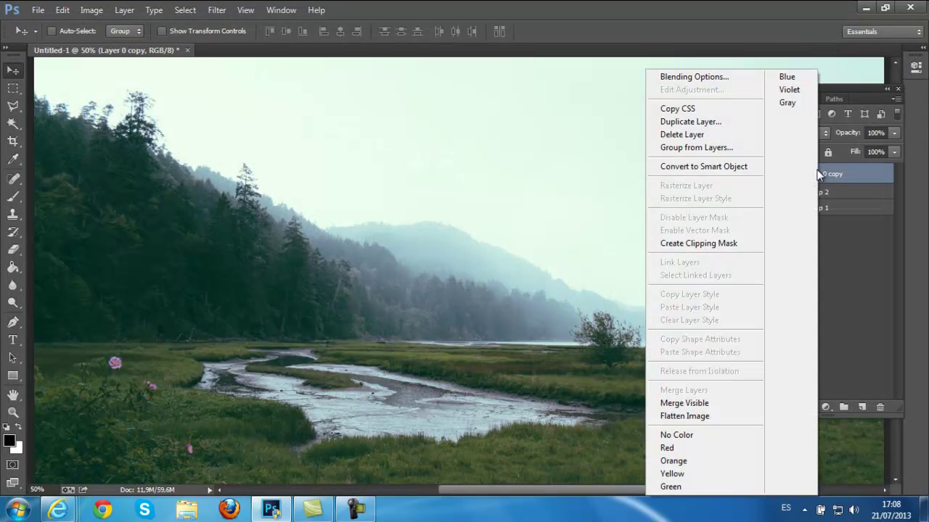
click(684, 121)
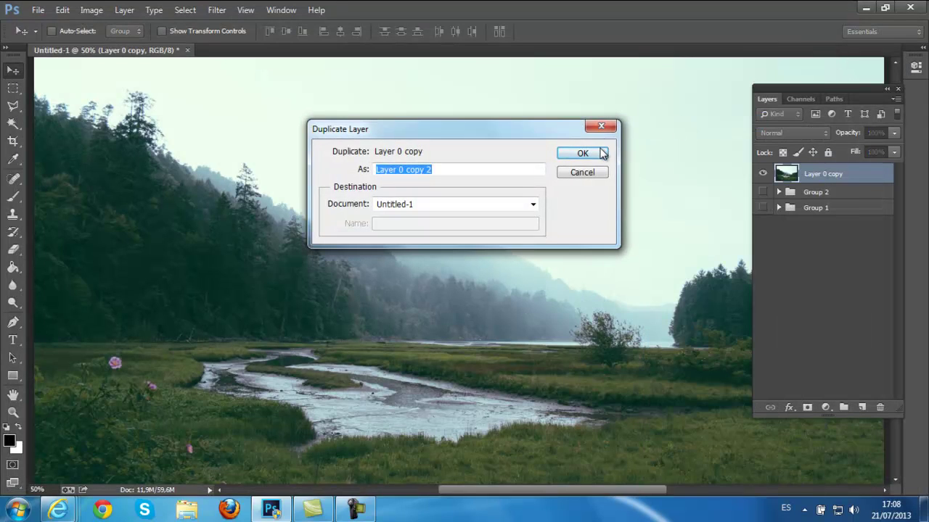
click(599, 152)
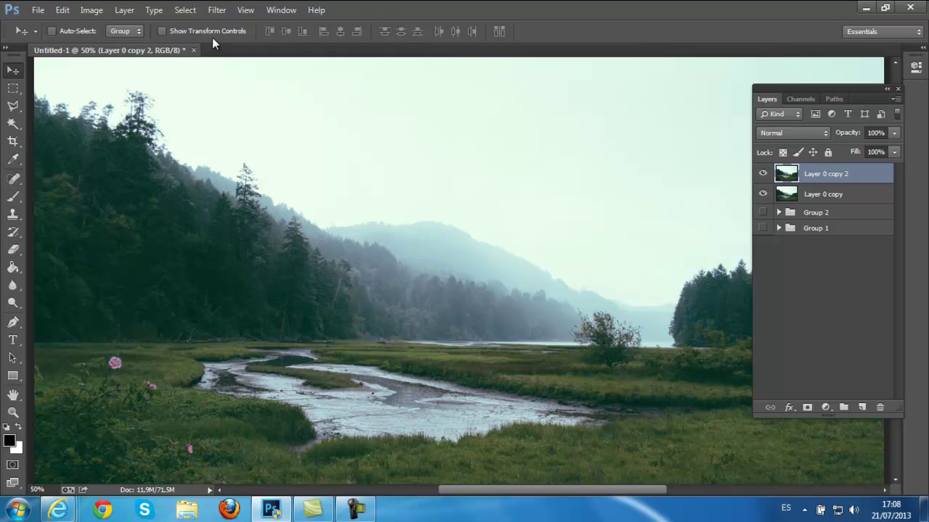
Step: Apply the Film Grain filter from the Filter Gallery to Layer 0 copy 2 with Grain 20, Highlight Area 0 and Intensity 10
click(217, 10)
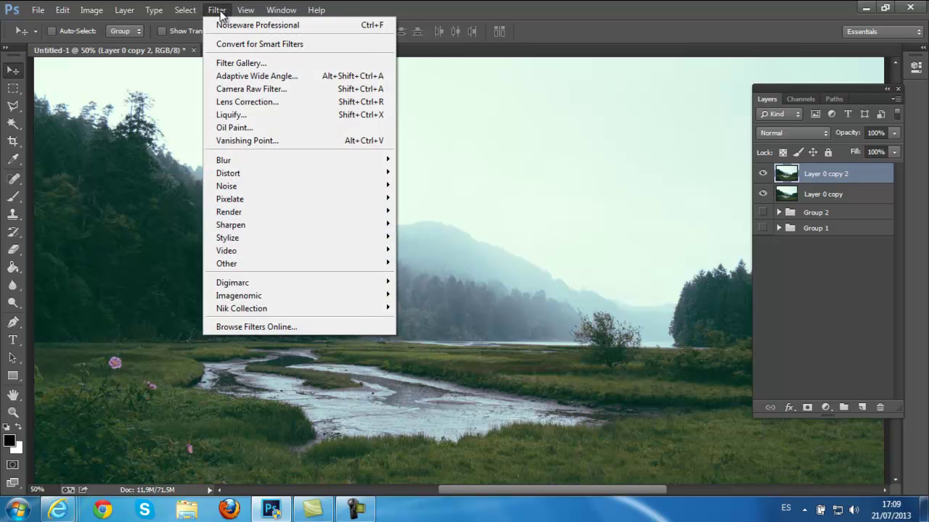
click(246, 63)
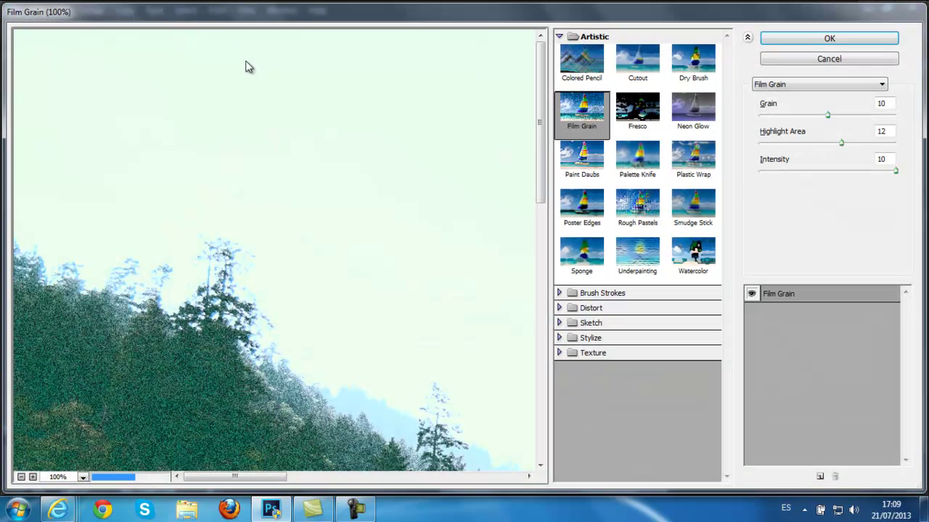
drag(827, 114, 916, 116)
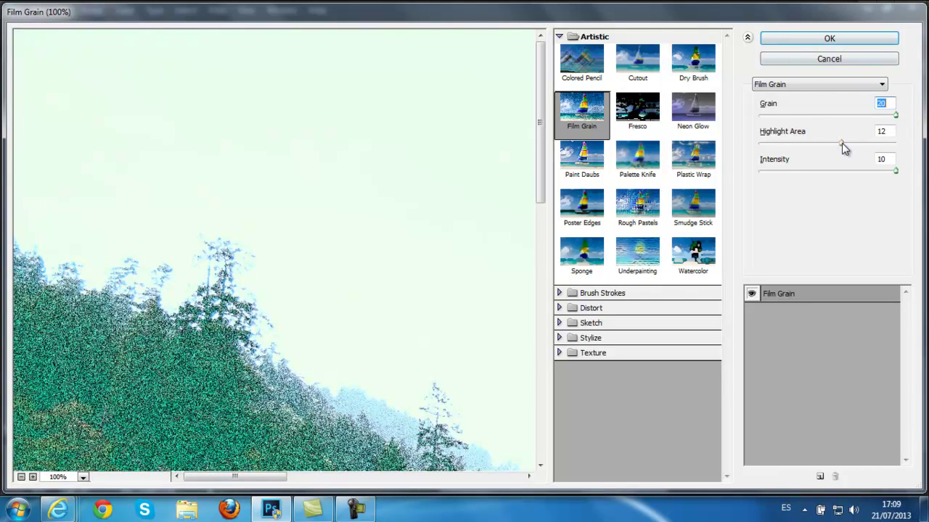
drag(844, 142, 759, 149)
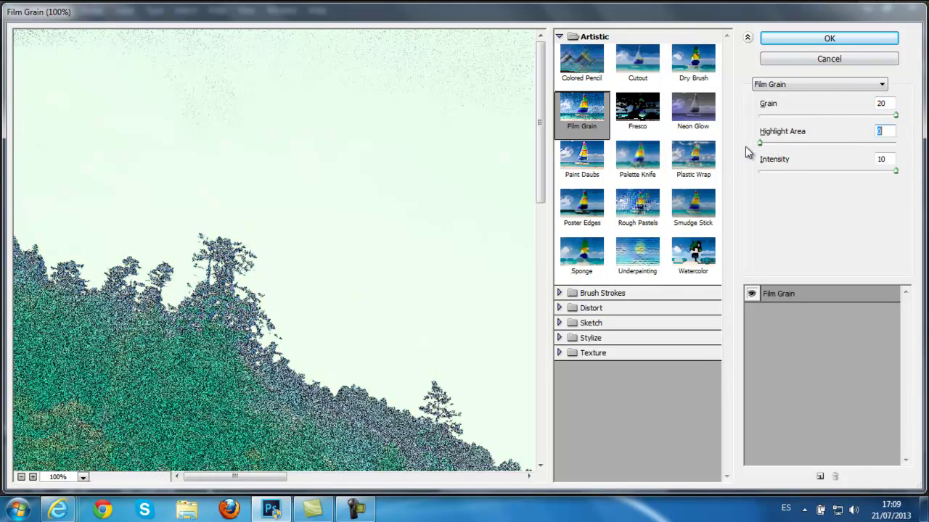
click(829, 39)
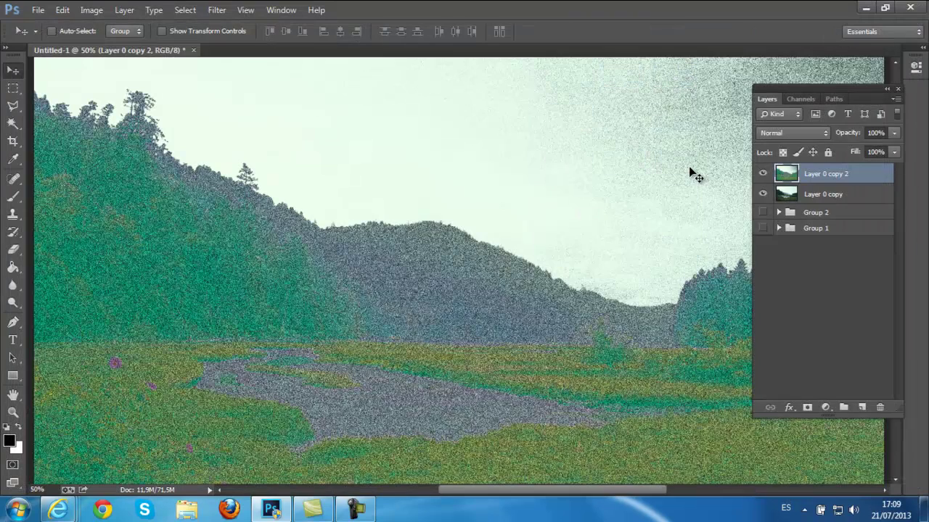
Step: Set the grainy Layer 0 copy 2 to Multiply blending at 50% opacity
click(825, 132)
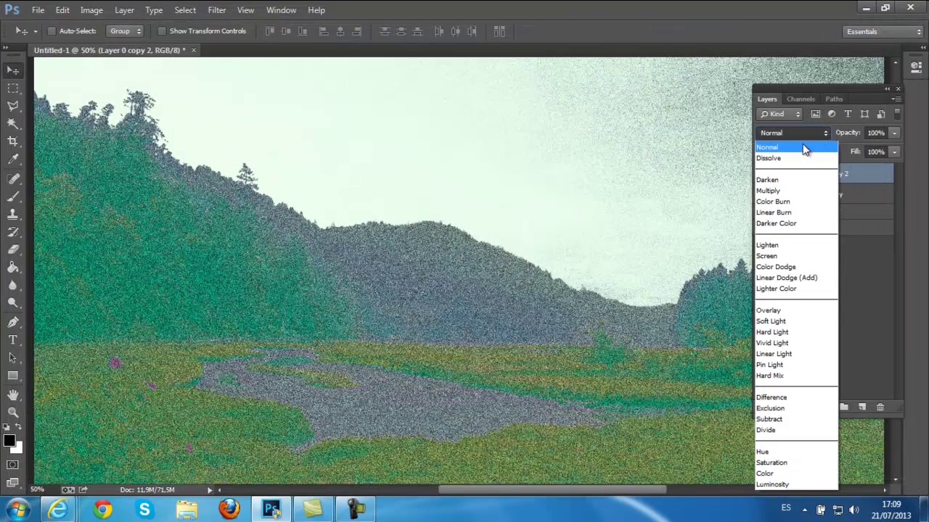
click(771, 190)
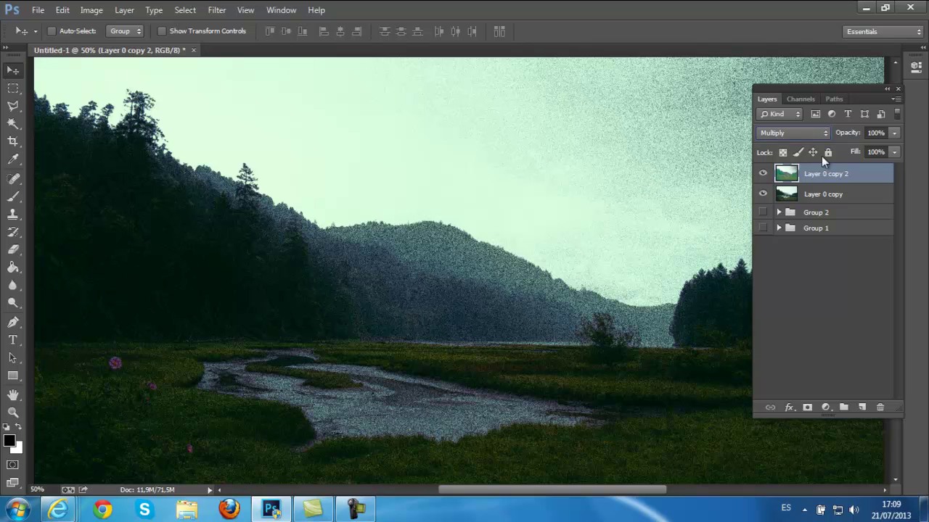
drag(895, 133, 858, 149)
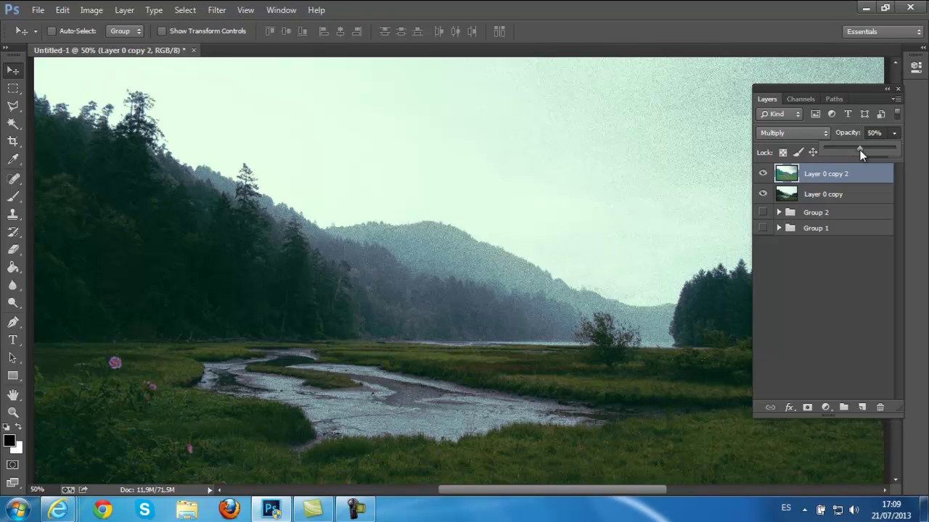
Step: Duplicate Layer 0 copy as Layer 0 copy 3 and place the duplicate at the top of the layer stack
right_click(836, 196)
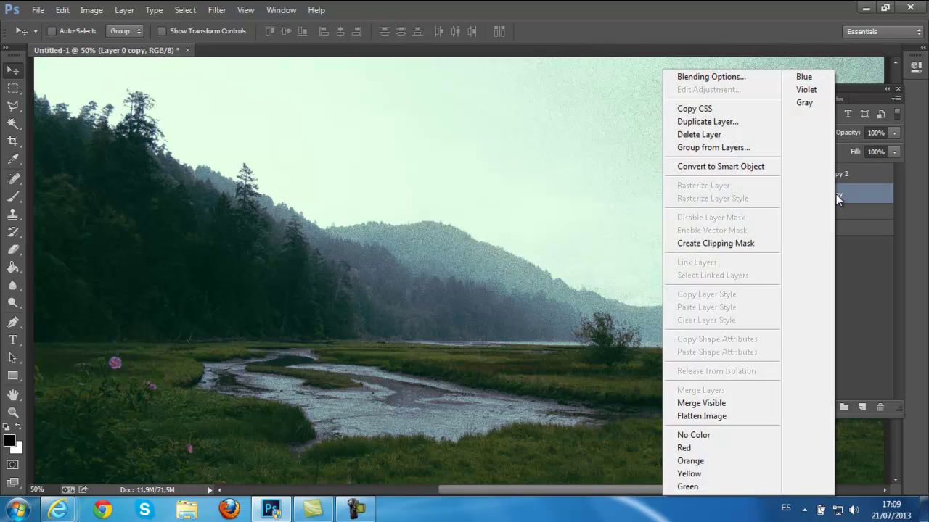
click(706, 122)
click(586, 154)
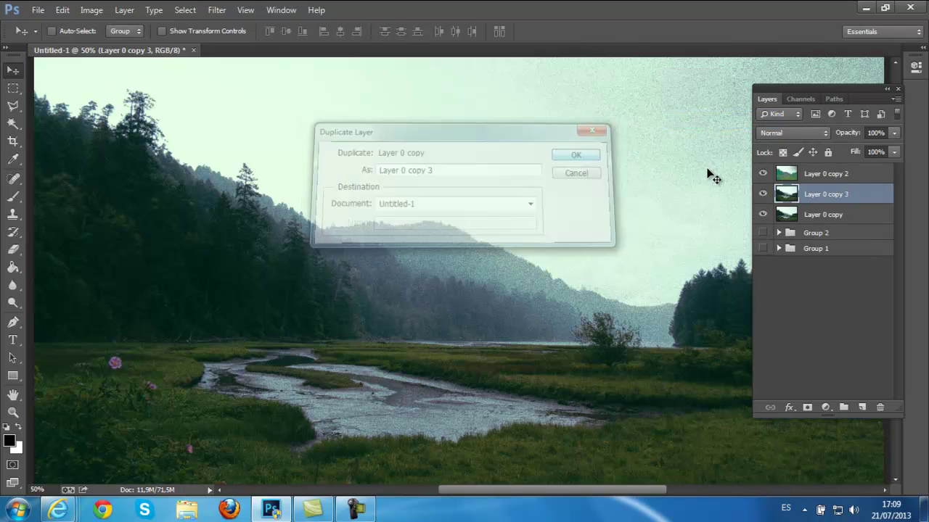
drag(834, 200, 840, 172)
Step: Group Layer 0 copy 2 with Layer 0 copy and hide the new group
click(851, 191)
shift+click(848, 218)
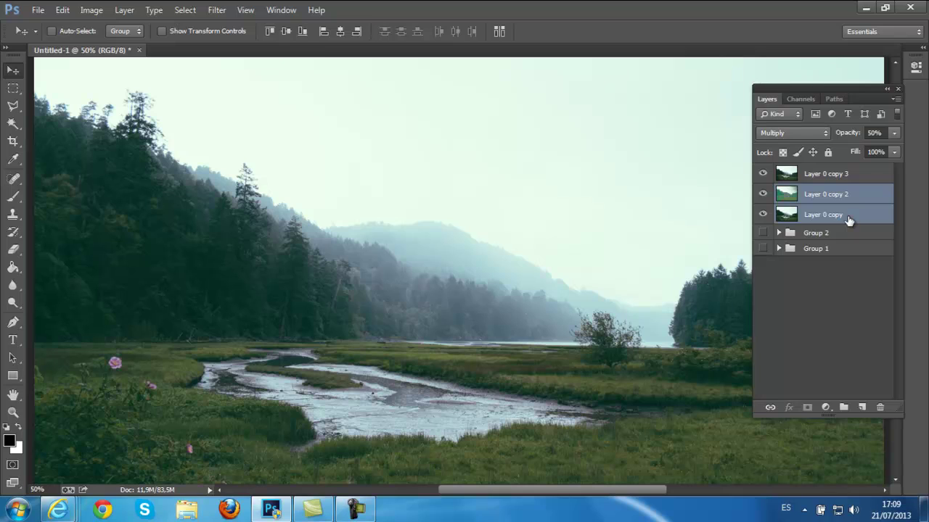
key(ctrl+g)
click(762, 191)
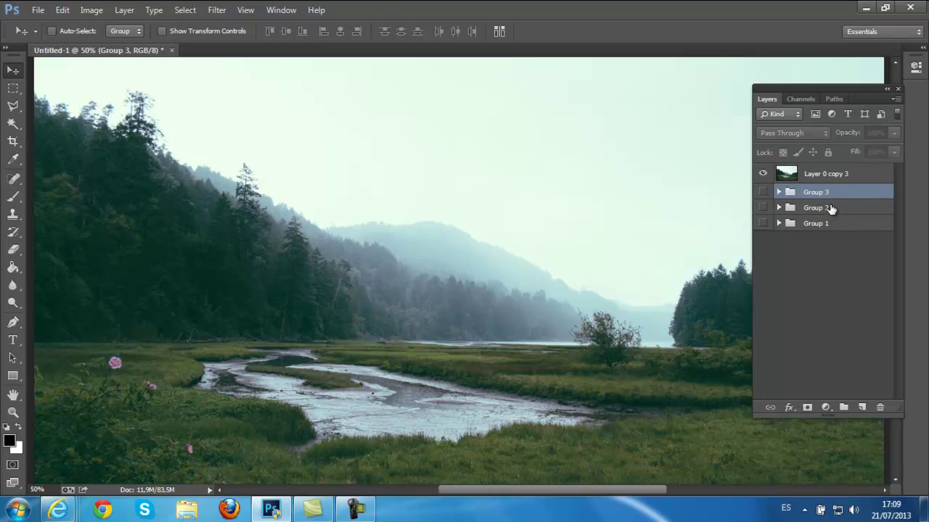
Step: Apply a Brightness/Contrast adjustment to Layer 0 copy 3 with brightness 52 and contrast 95
click(828, 175)
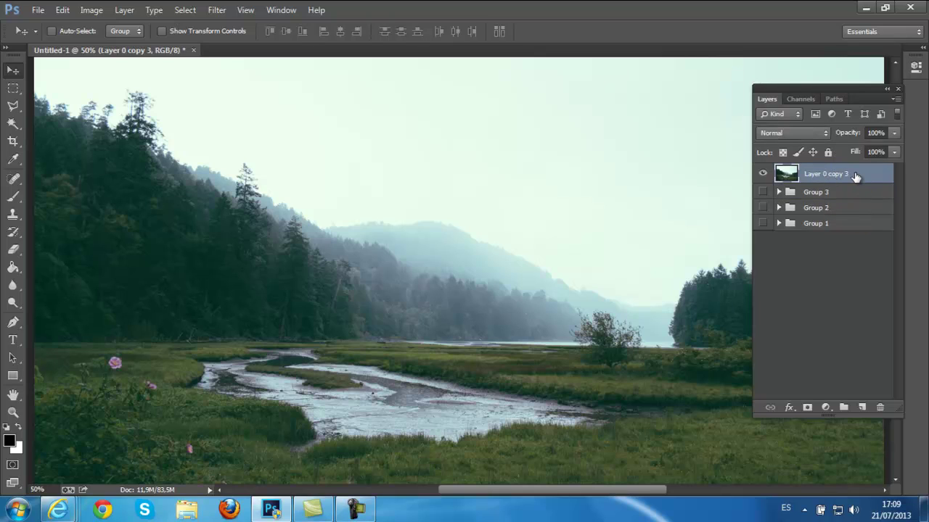
click(94, 11)
mouse_move(155, 45)
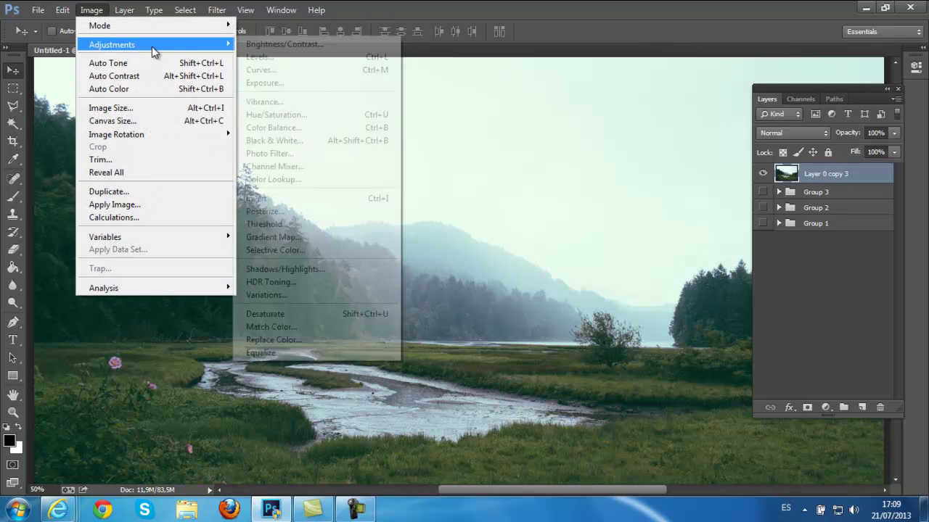
click(270, 45)
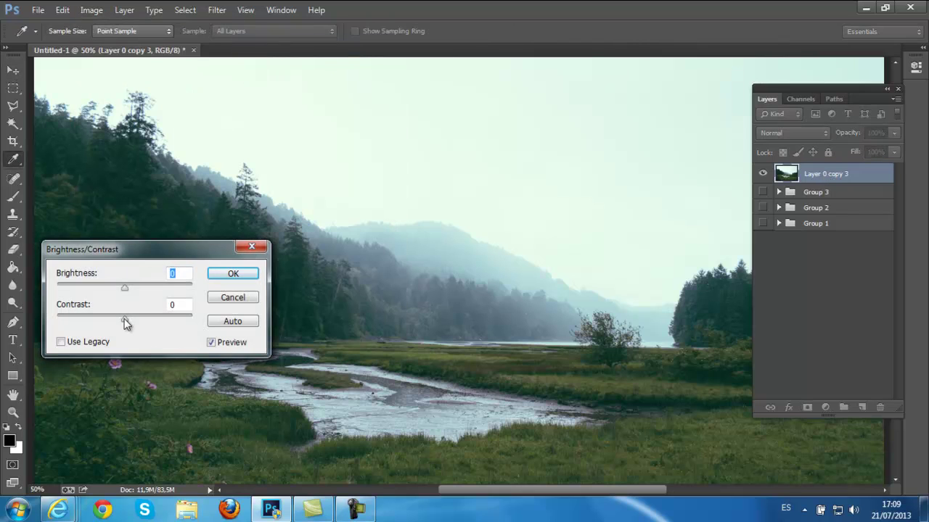
drag(124, 319, 162, 317)
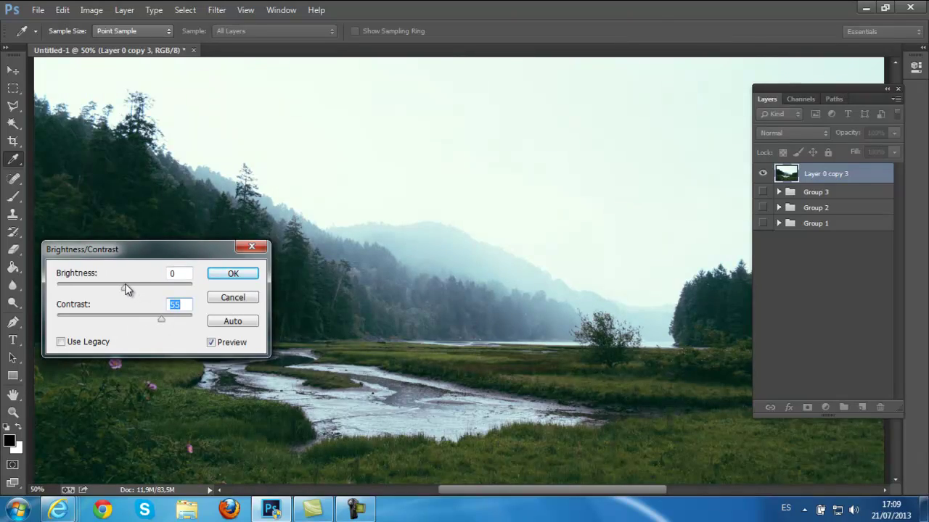
drag(124, 288, 194, 321)
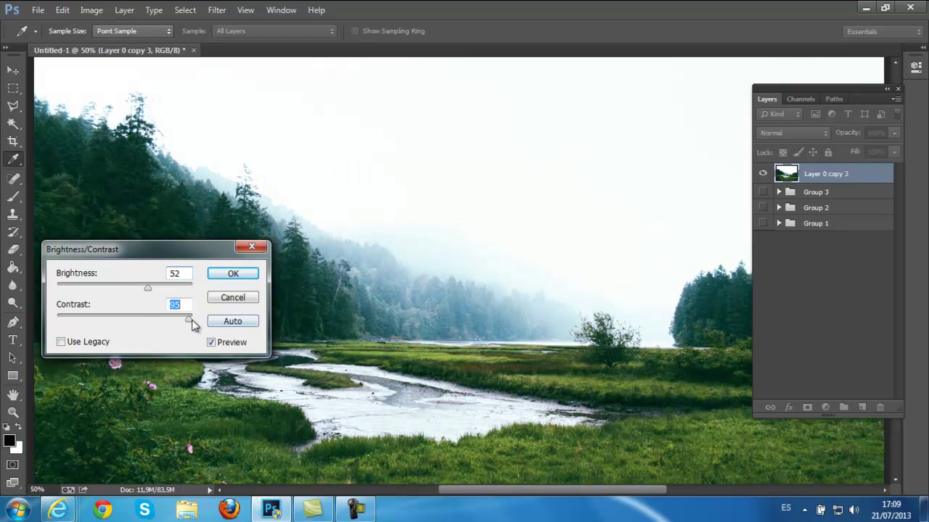
click(245, 277)
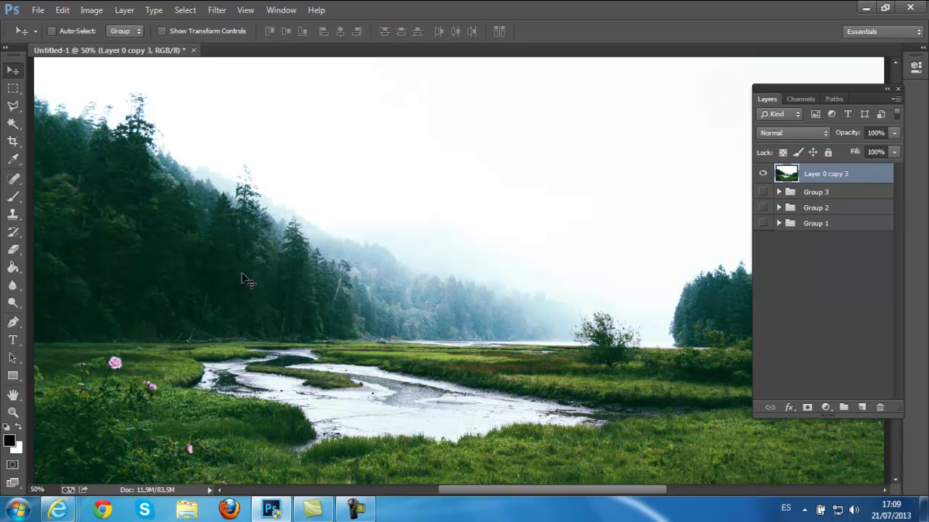
Step: Duplicate Layer 0 copy 3 as Layer 0 copy 4 in the same document
right_click(811, 176)
click(686, 122)
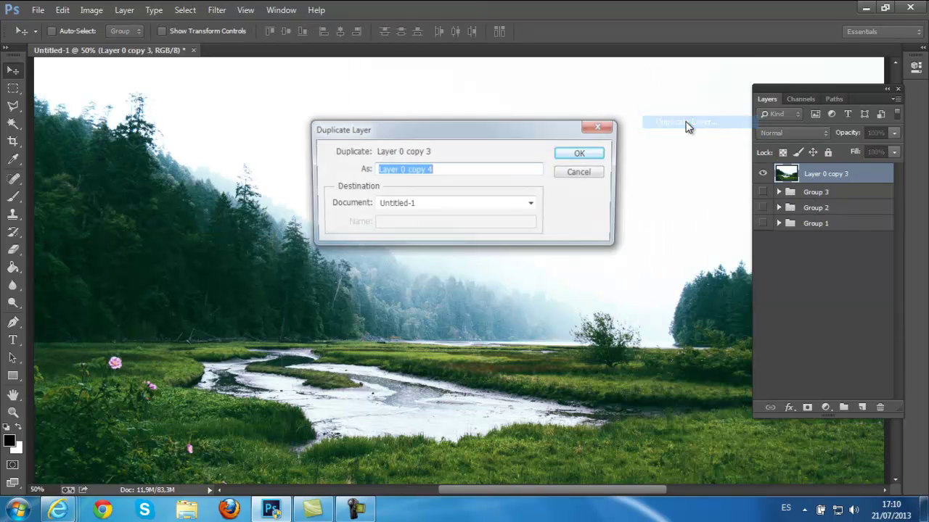
click(591, 153)
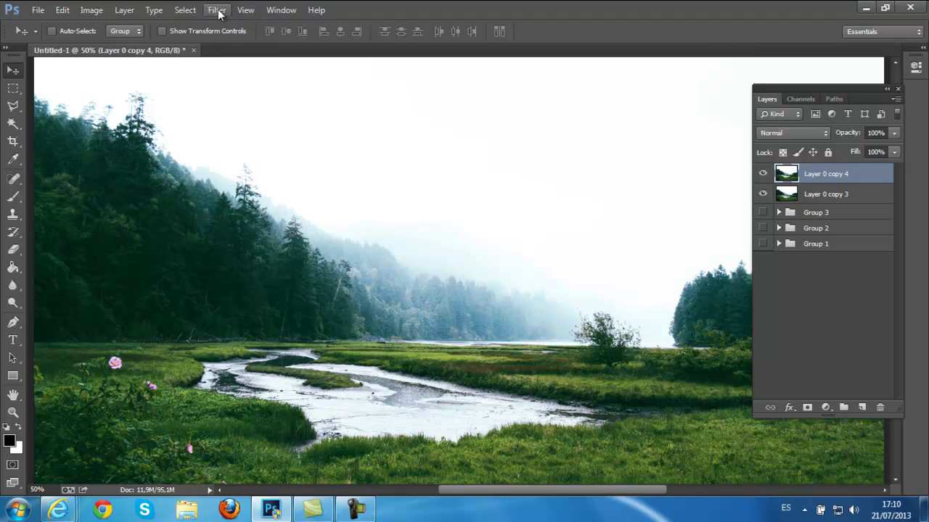
Step: Run Dfine 2 noise reduction on Layer 0 copy 4 with the Automatic method in Brush mode, and apply it without painting the mask
click(217, 9)
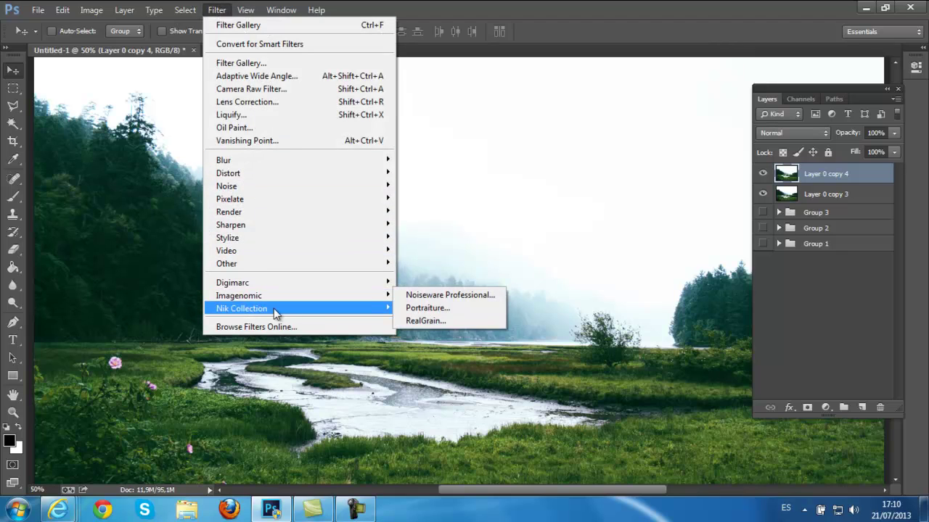
mouse_move(276, 308)
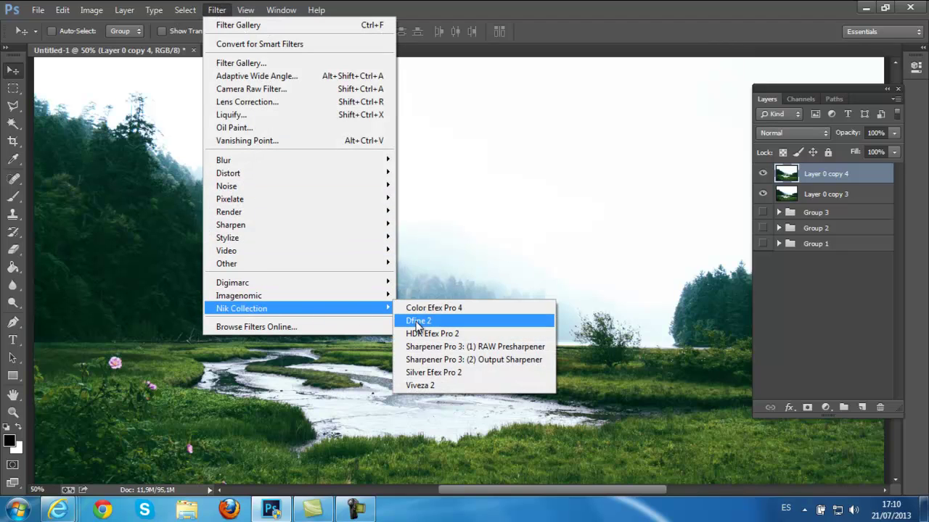
click(416, 324)
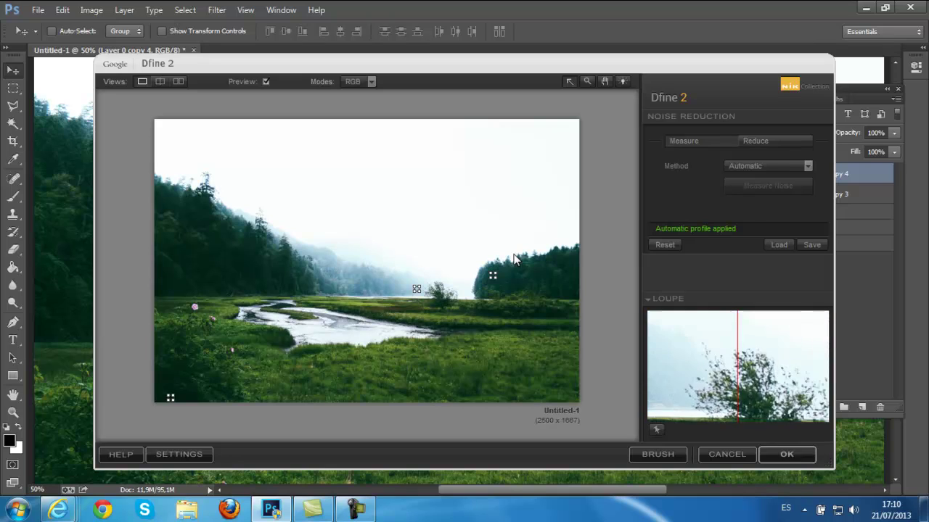
click(806, 166)
click(807, 166)
click(807, 166)
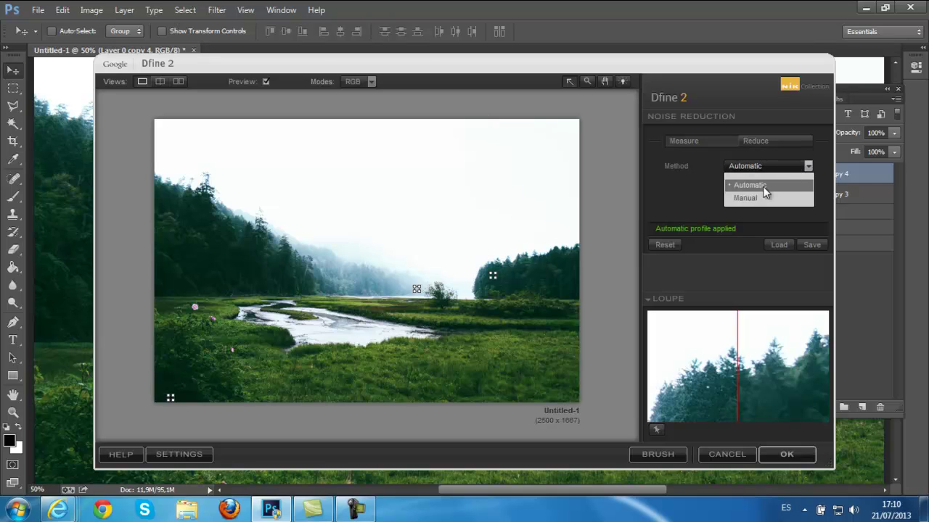
click(654, 452)
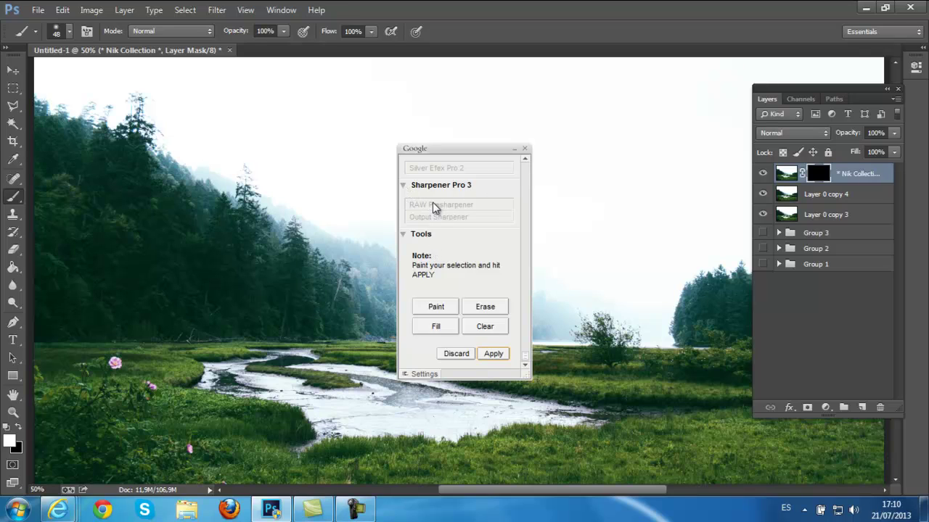
click(493, 353)
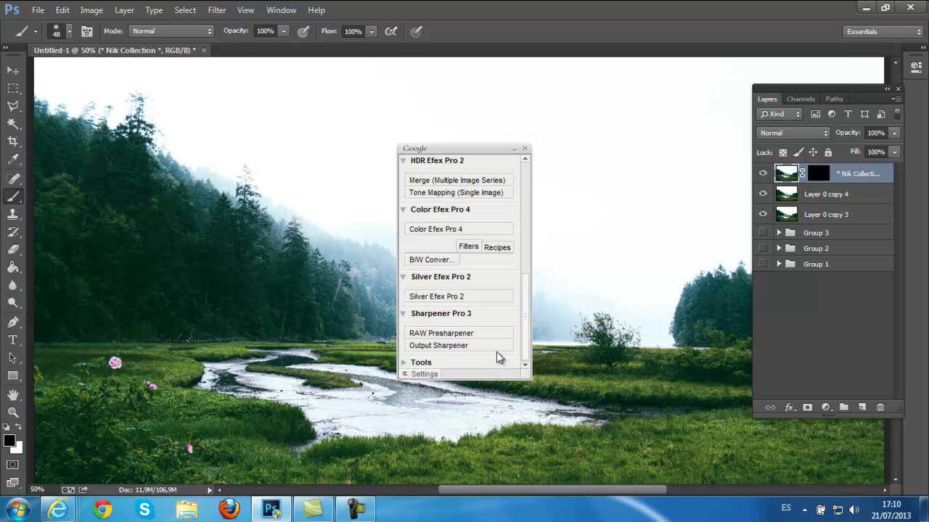
Step: Apply the Color Efex Pro 4 Contrast Color Range filter with Color Contrast 69% and Contrast 25%, and close the floating Nik window
click(444, 229)
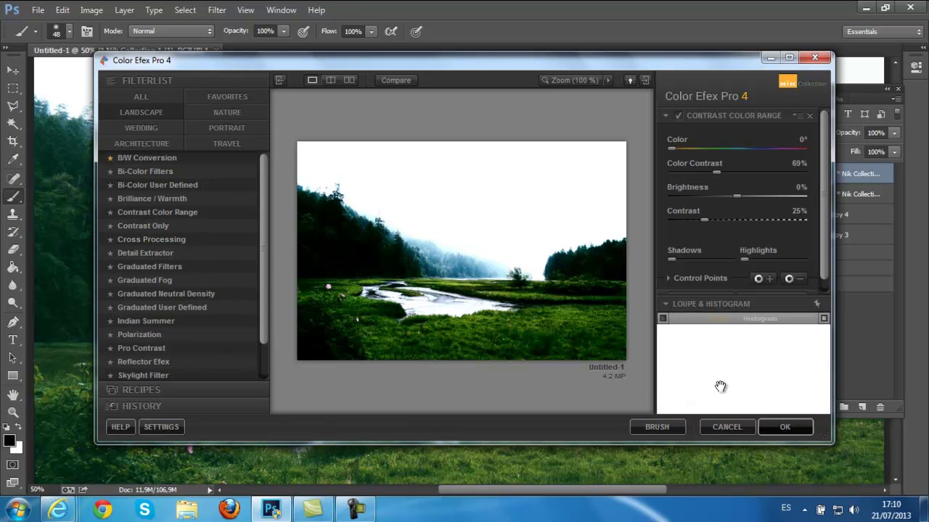
click(787, 426)
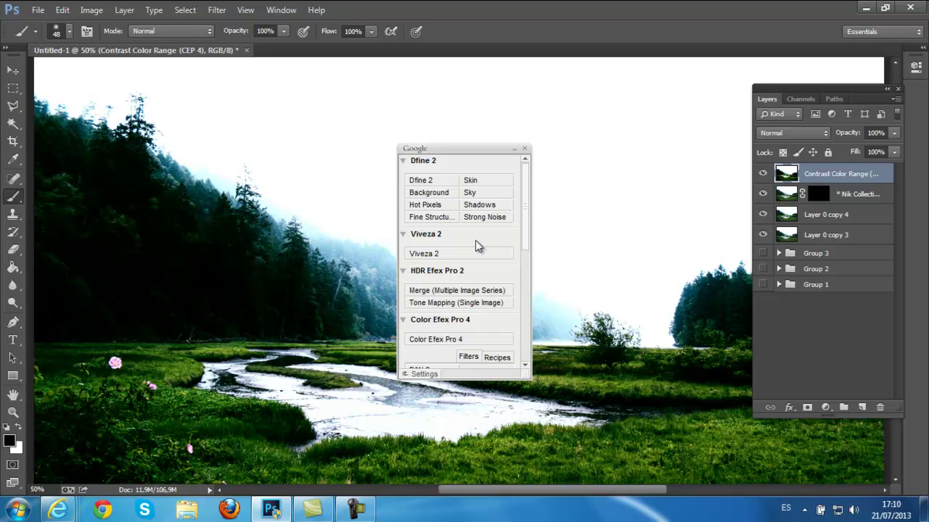
click(524, 148)
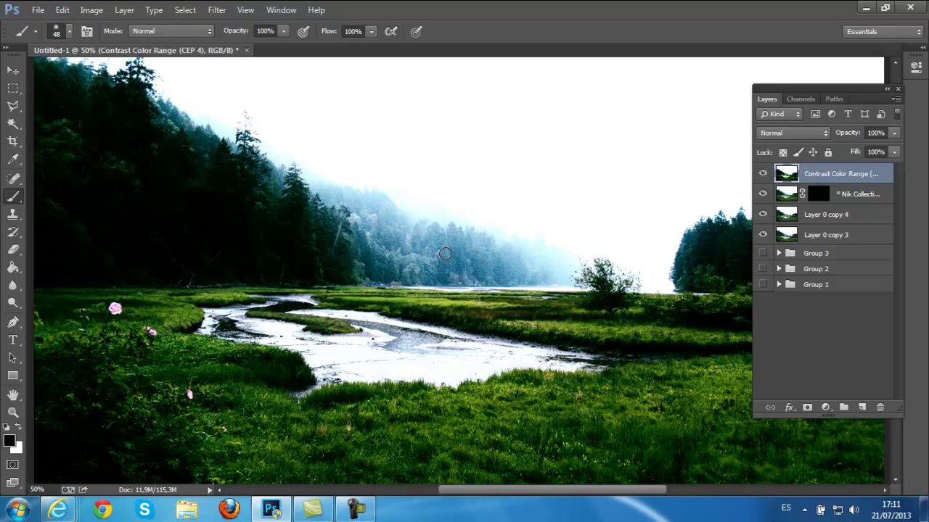
Step: Group the four layers from Contrast Color Range down to Layer 0 copy 3
shift+click(838, 239)
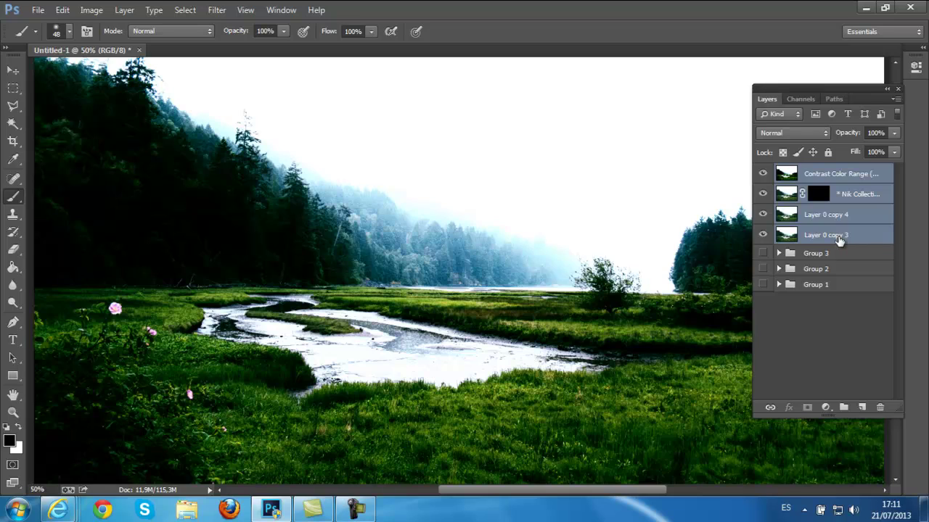
key(ctrl+g)
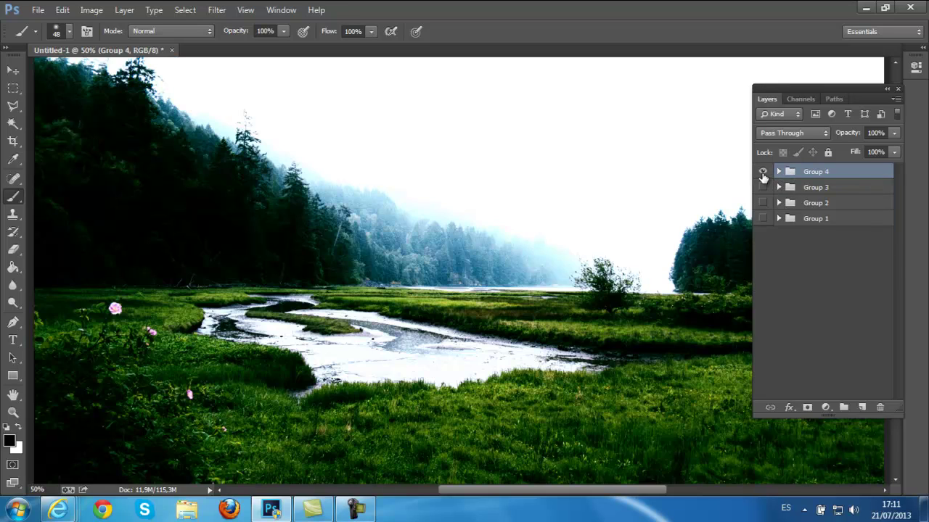
Step: Compare the four effects by showing Group 1 alone and revealing Group 2, Group 3 and Group 4 one after another
click(763, 218)
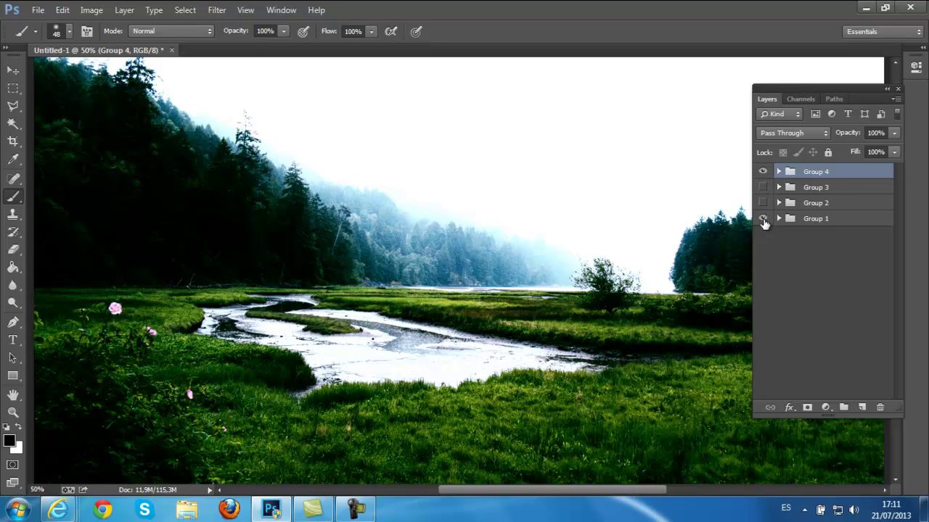
click(763, 174)
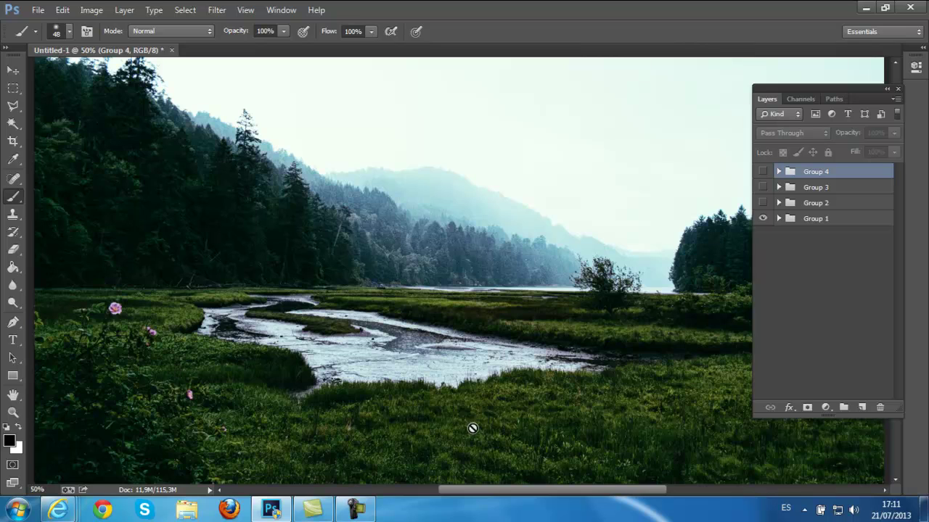
click(763, 203)
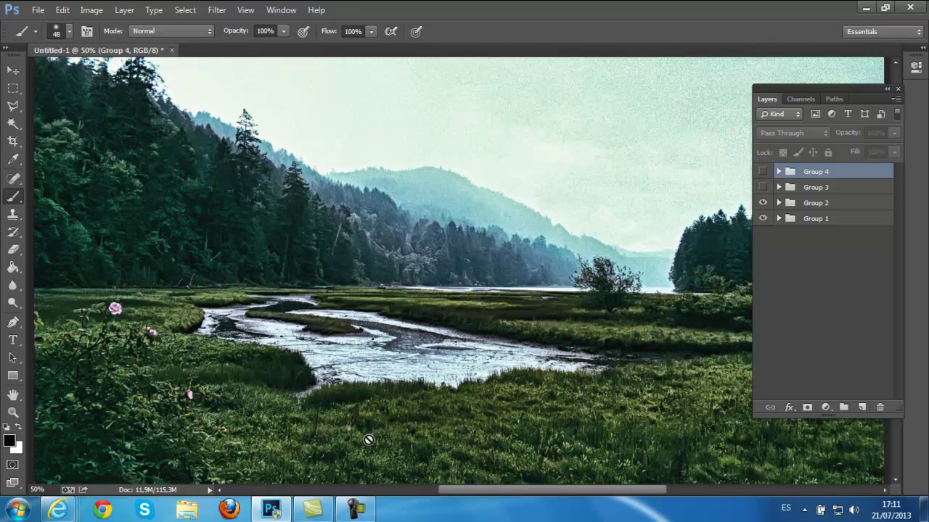
scroll(368, 438, down, 1)
scroll(368, 438, down, 2)
scroll(509, 404, up, 1)
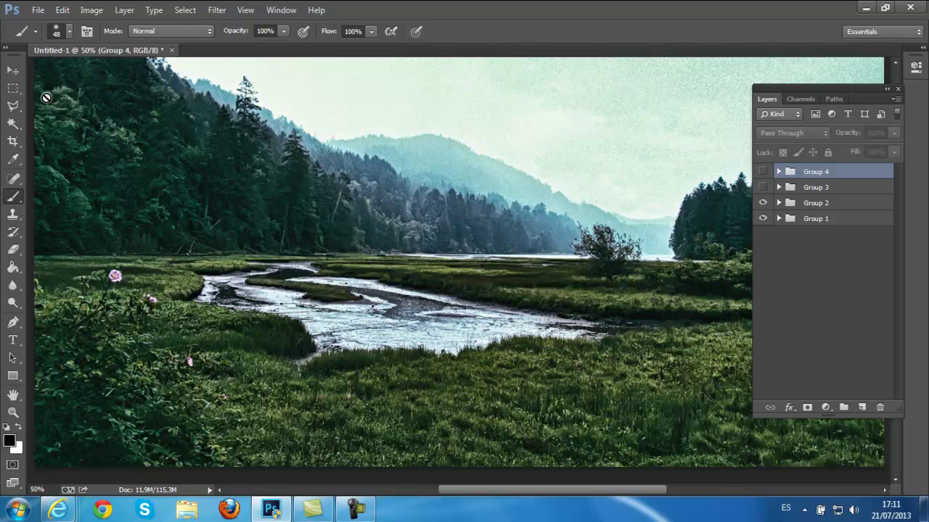
click(13, 70)
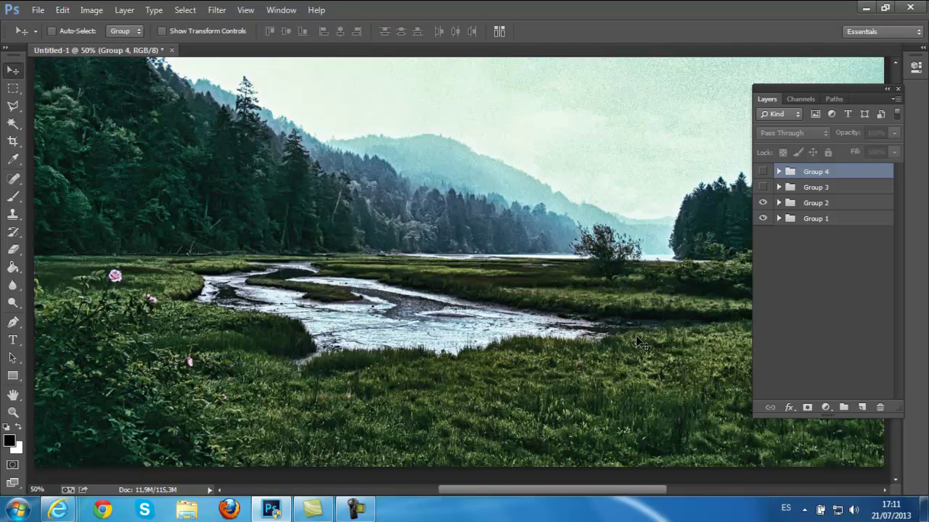
click(762, 188)
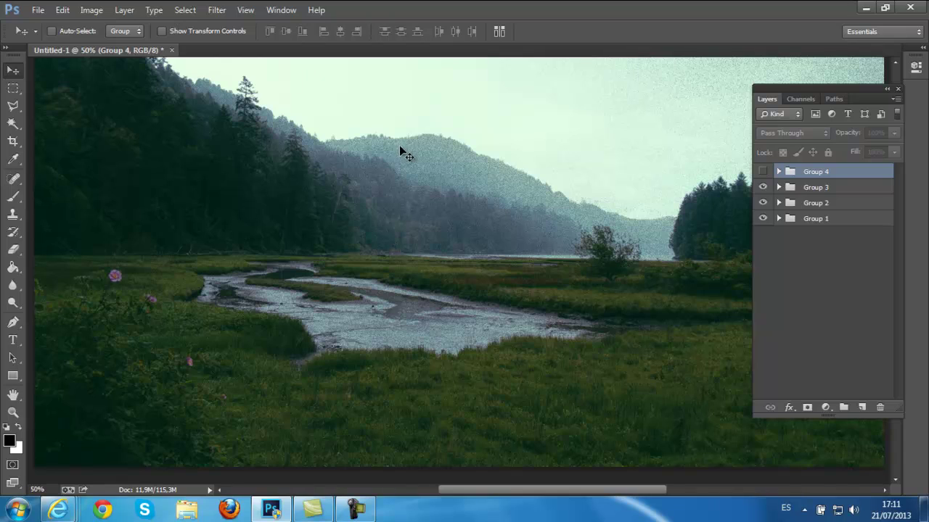
click(763, 174)
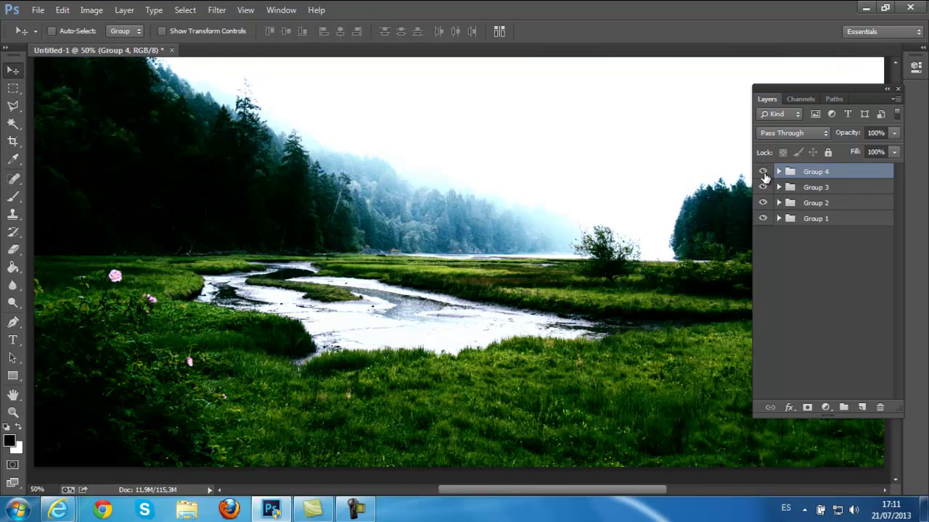